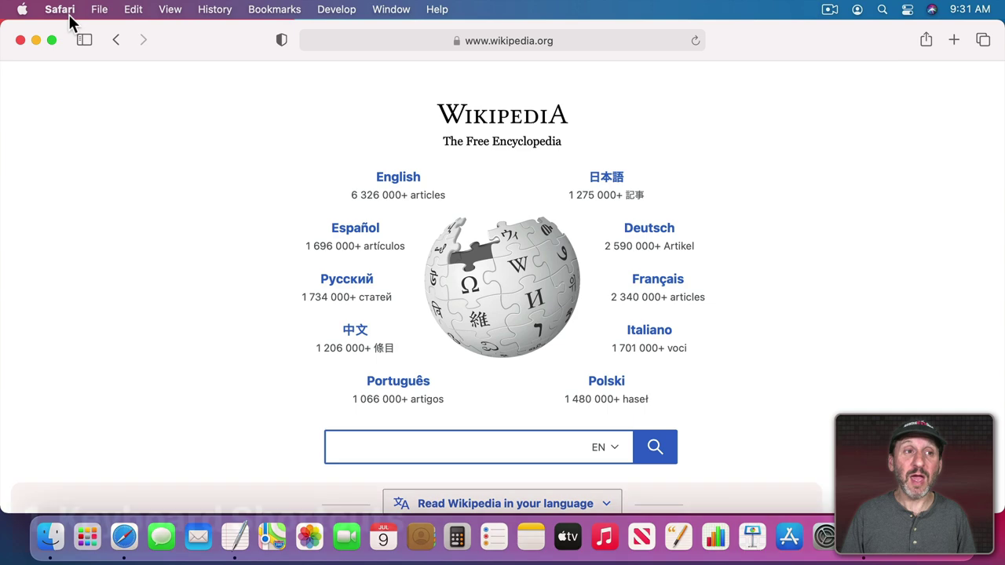
Browse Safari's Edit and neighbouring menus to see their commands and shortcuts
left_click(61, 10)
mouse_move(130, 16)
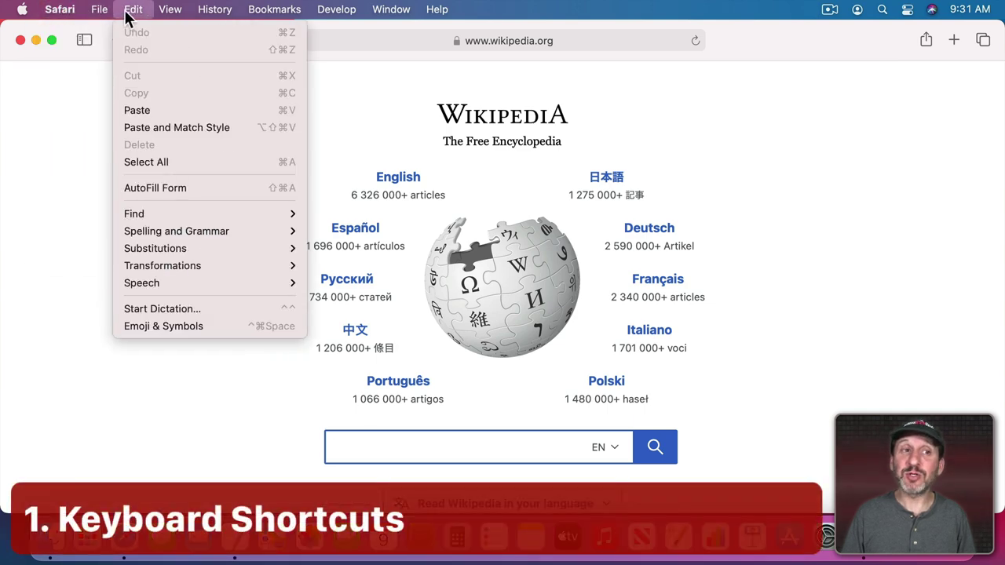
mouse_move(171, 11)
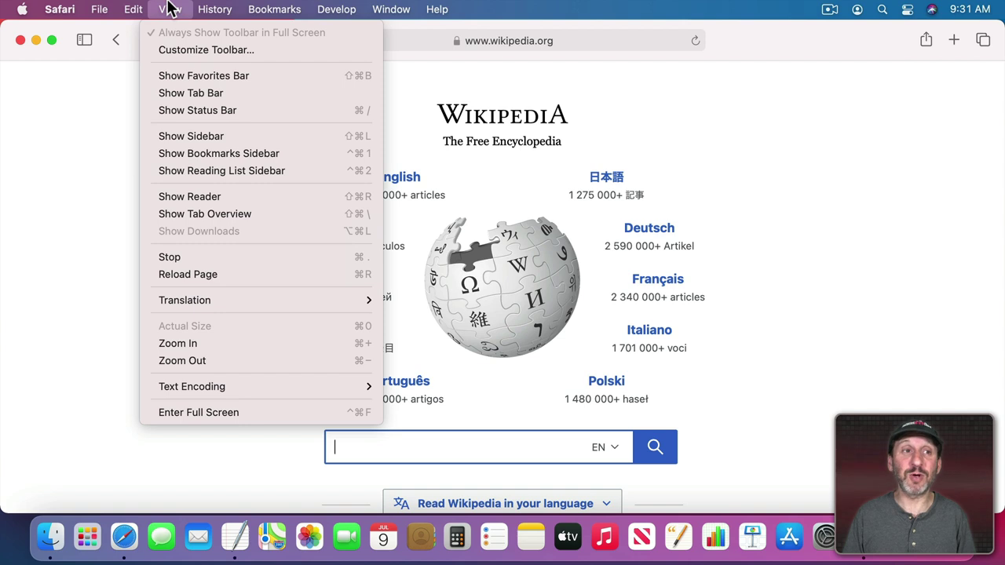
mouse_move(100, 11)
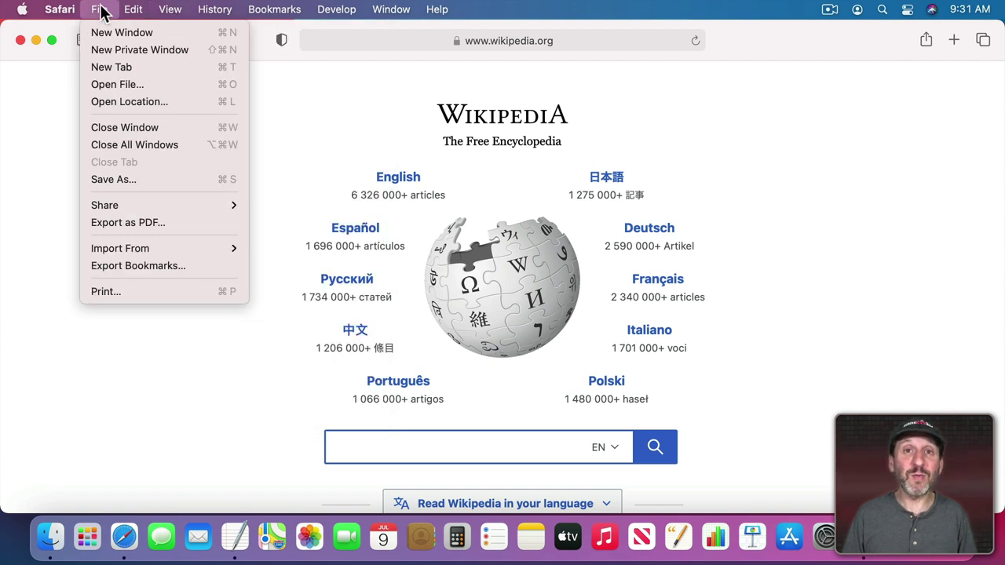
Go to macmost.com by entering 'macmo' as the address, then show File > Share > Messages
left_click(124, 101)
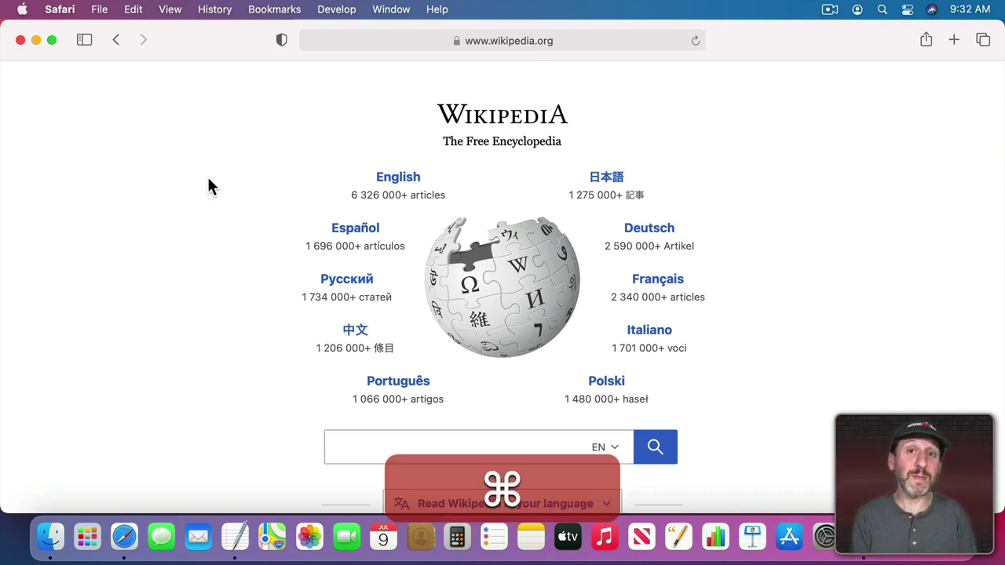
key("super+l")
type("macmo")
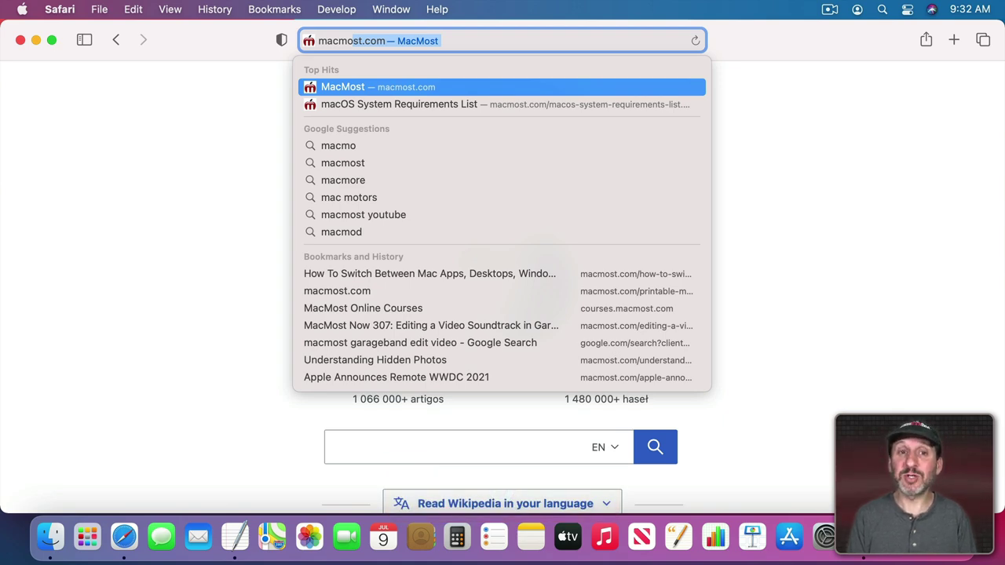
key("Return")
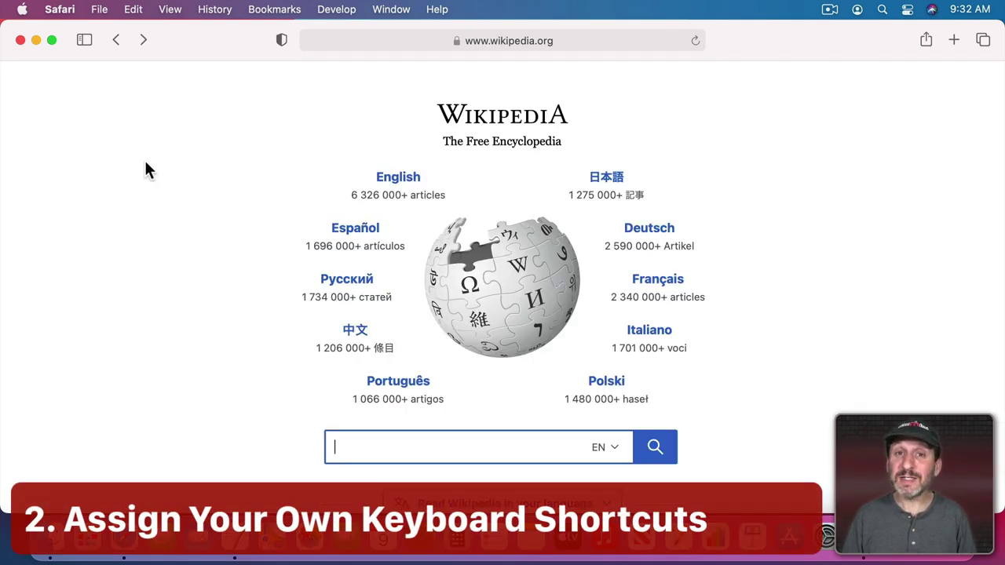
left_click(99, 9)
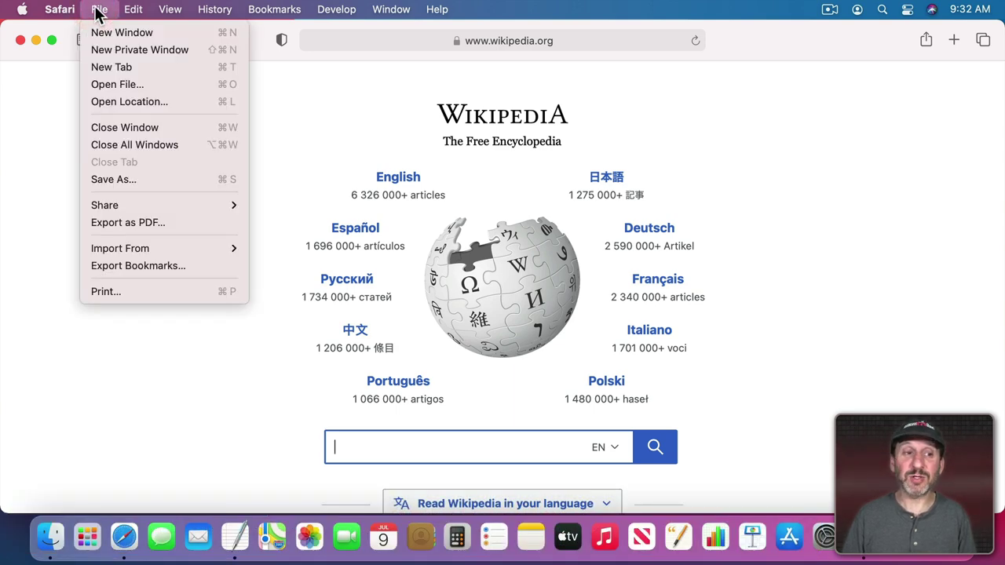
mouse_move(122, 204)
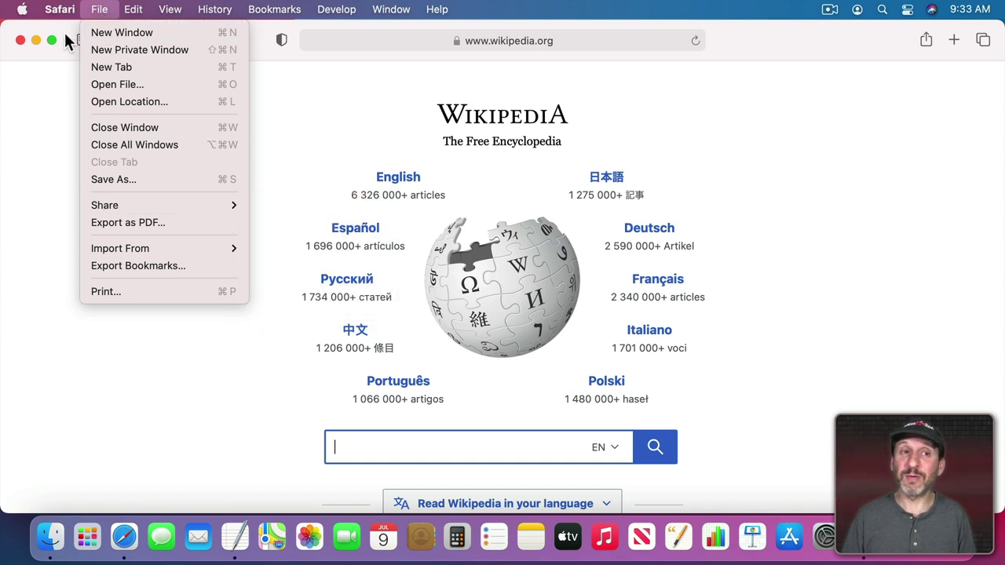
Go to Keyboard > Shortcuts > App Shortcuts in System Preferences
left_click(43, 109)
left_click(22, 8)
left_click(30, 58)
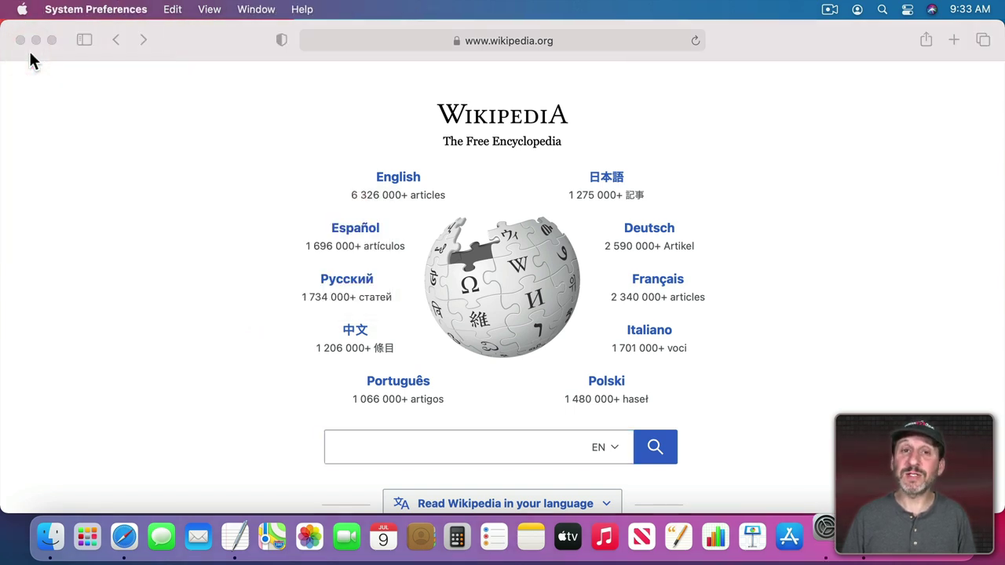
left_click(559, 339)
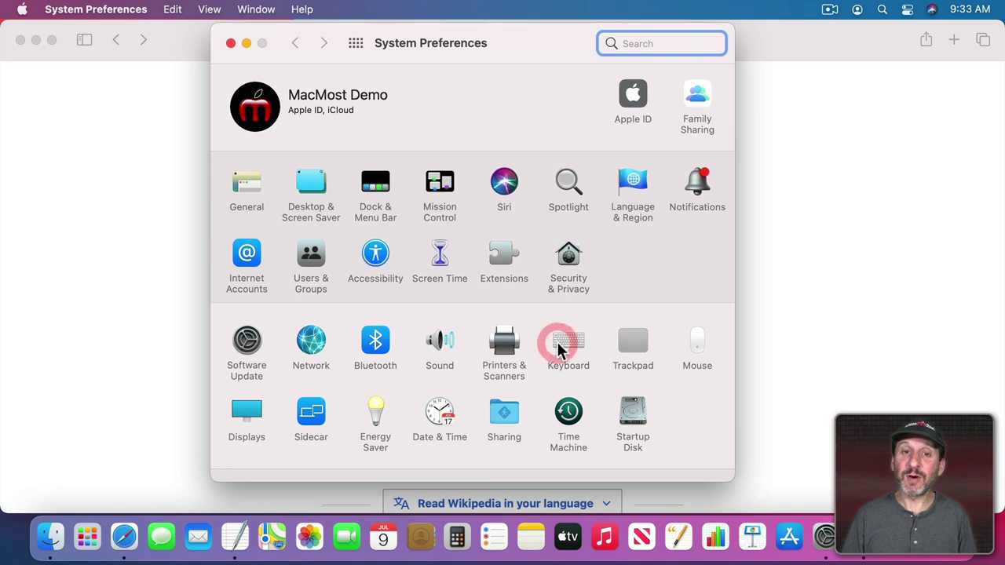
left_click(453, 98)
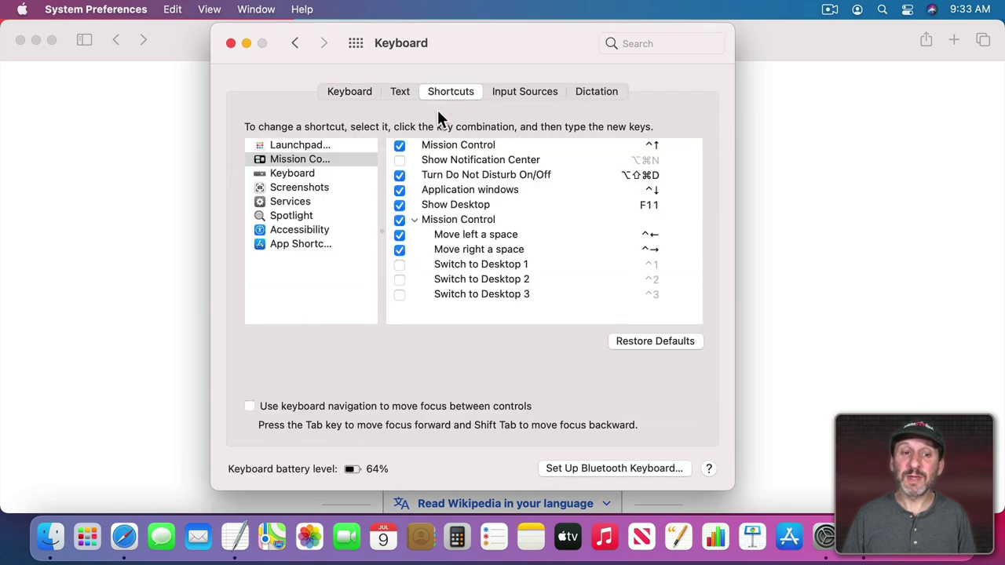
left_click(302, 243)
Add a Safari app shortcut for 'Messages' with the keys ⌥⇧⌘M
left_click(396, 341)
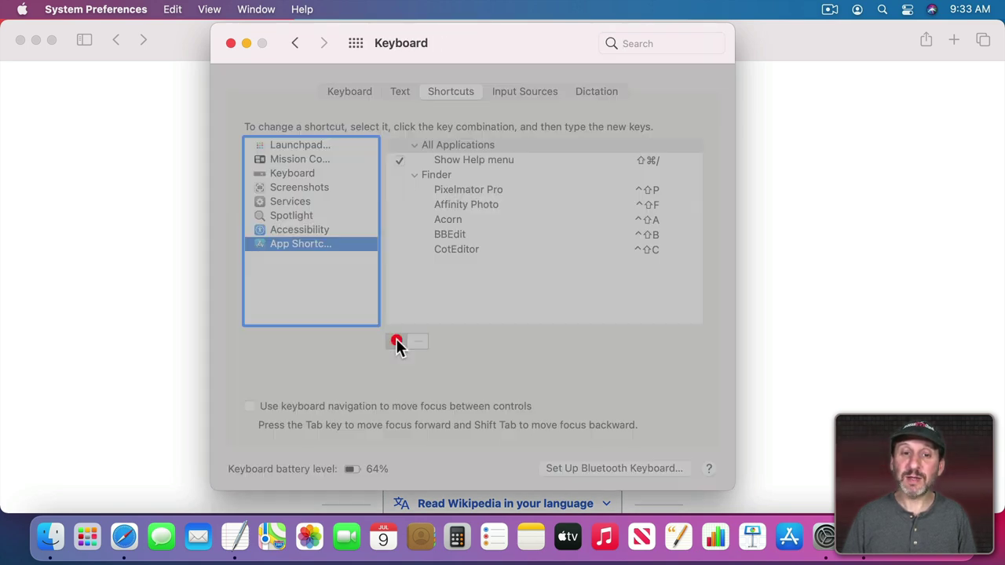
left_click(455, 198)
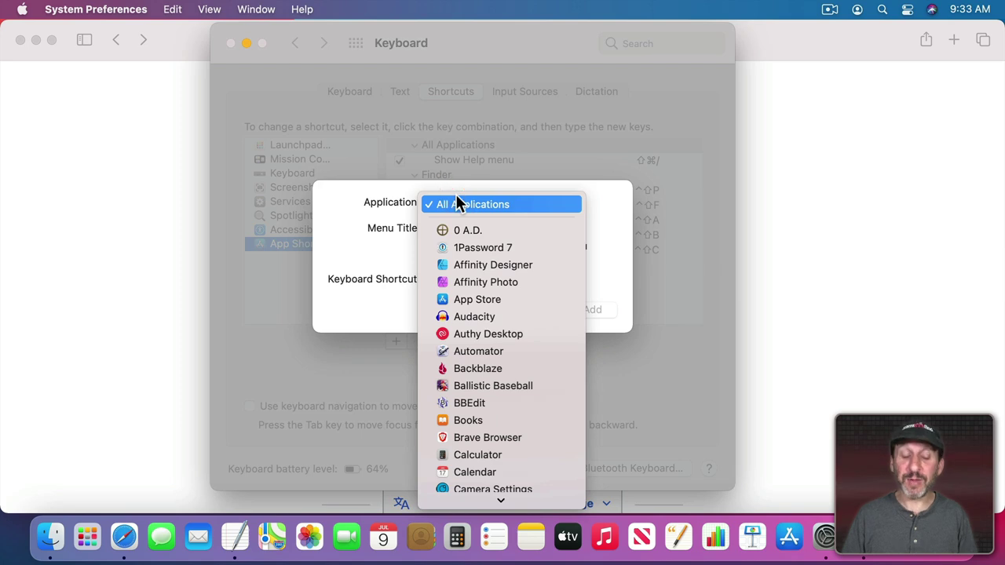
type("saf")
key("Return")
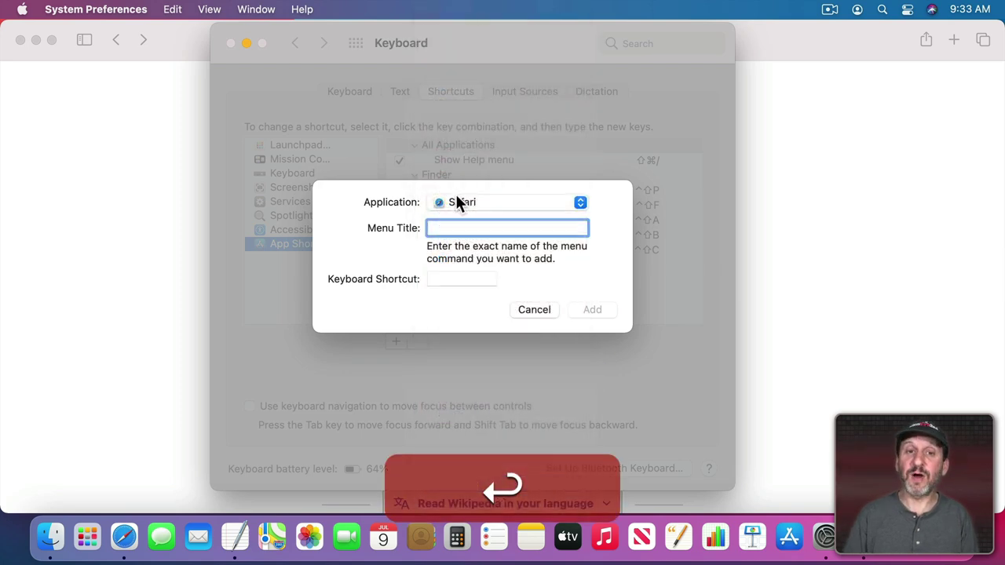
type("Me")
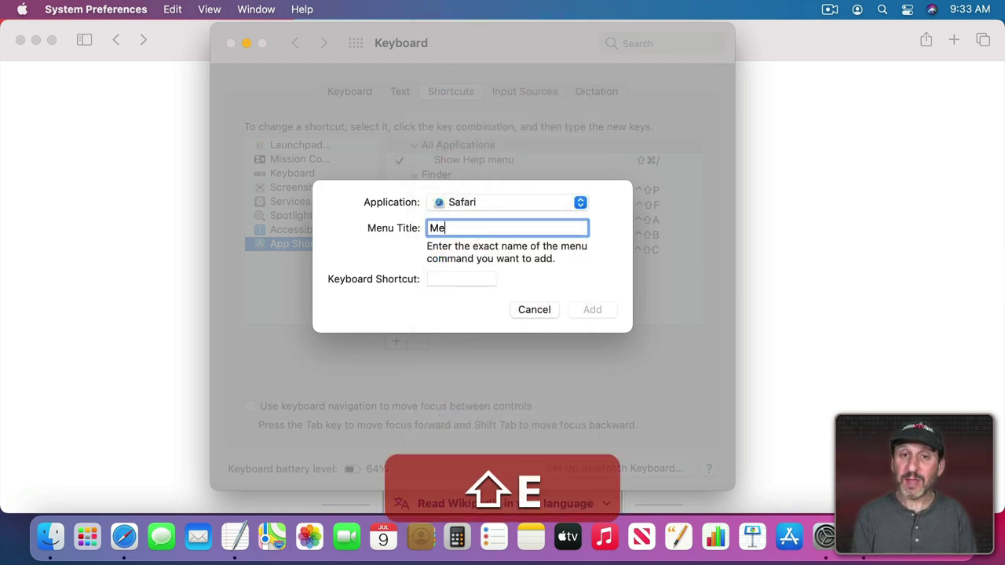
type("ssages")
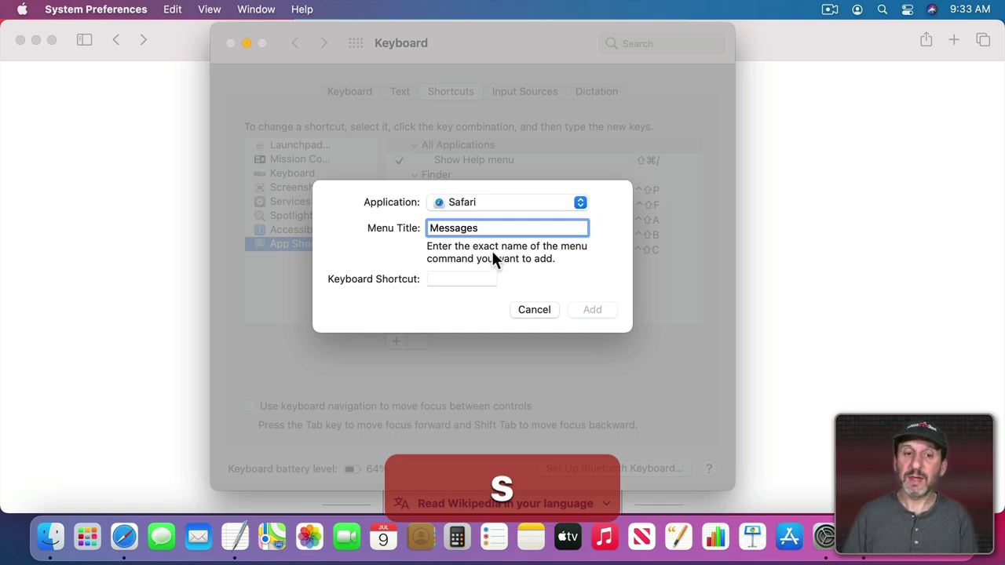
left_click(462, 276)
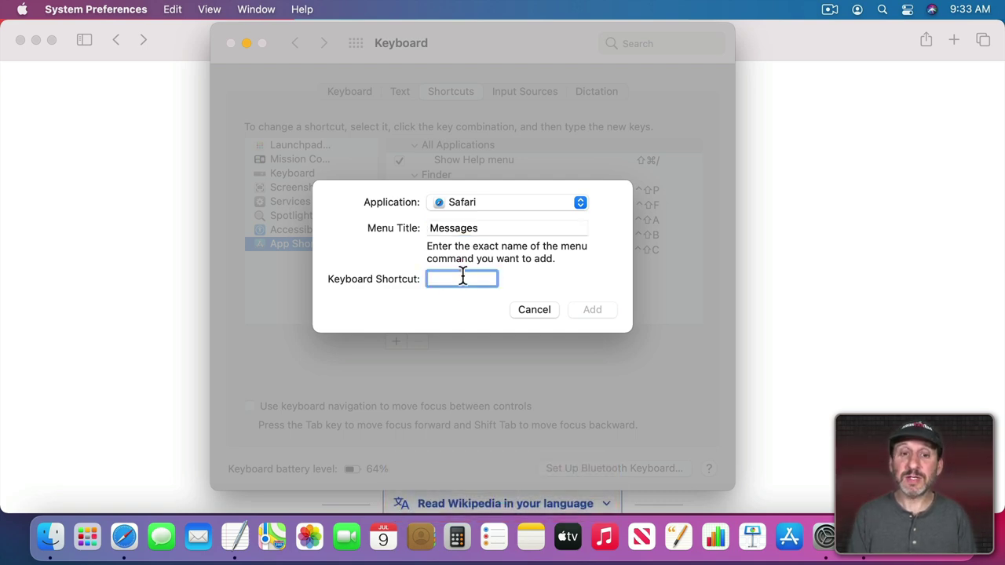
key("super+alt+shift+m")
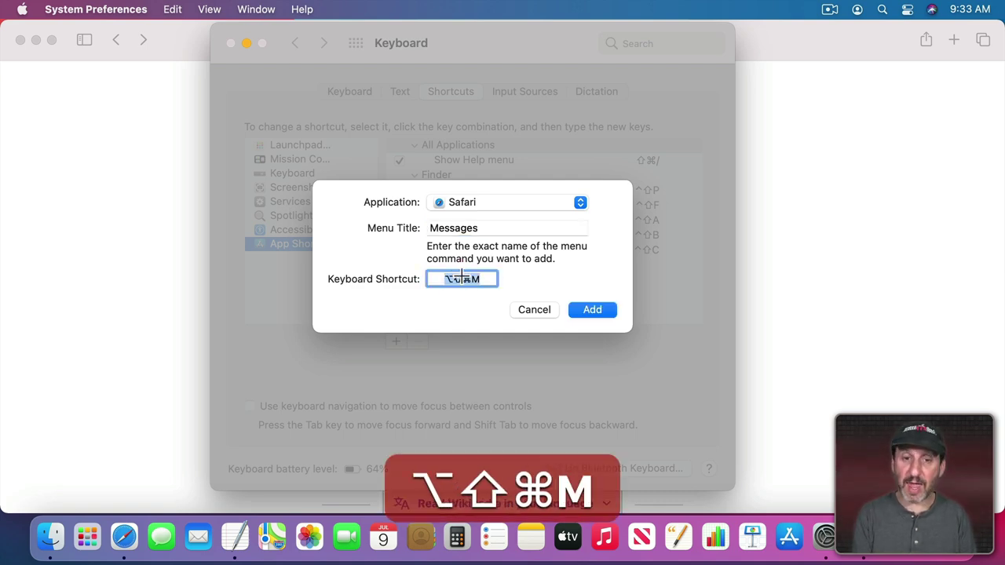
left_click(590, 310)
left_click(171, 93)
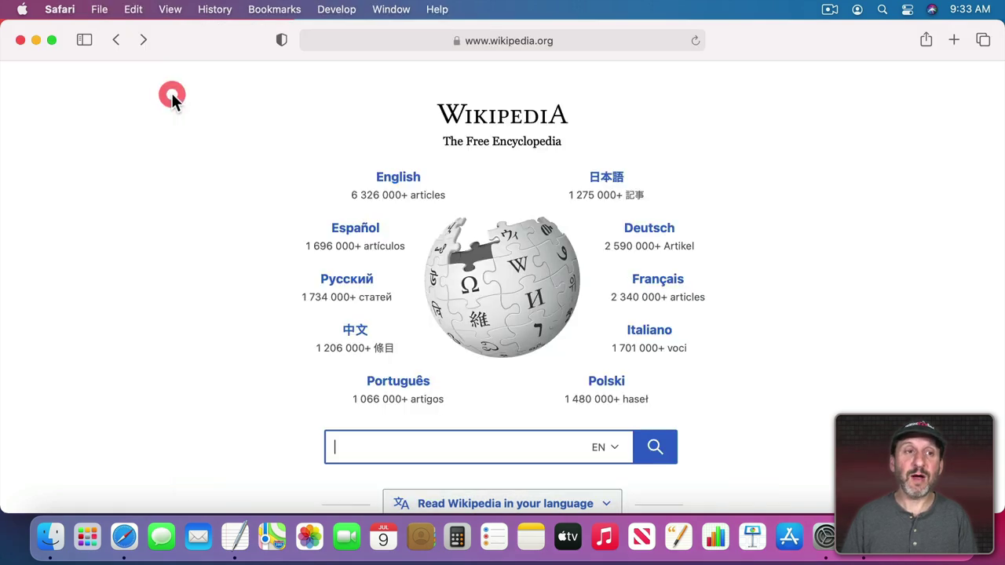
left_click(98, 11)
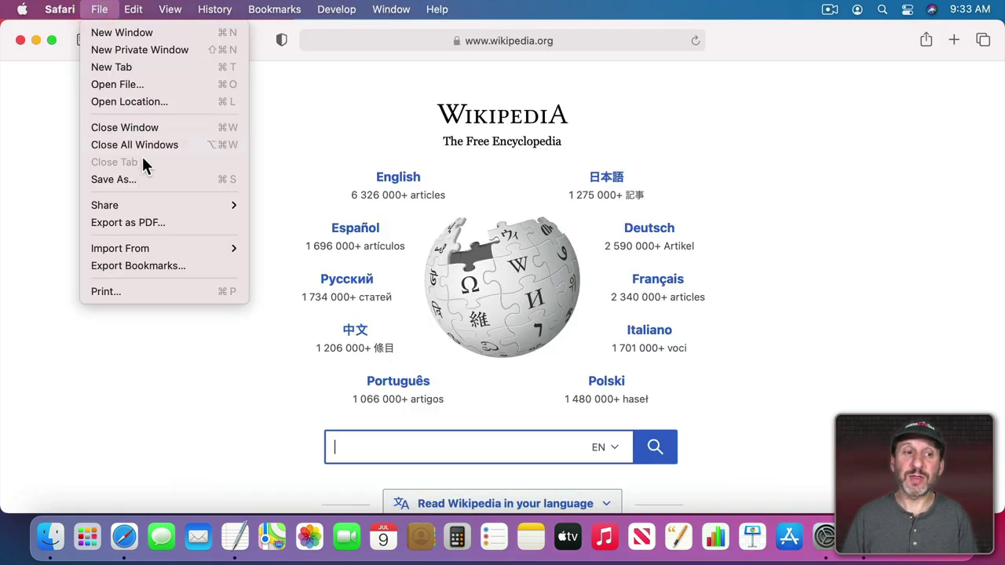
mouse_move(208, 204)
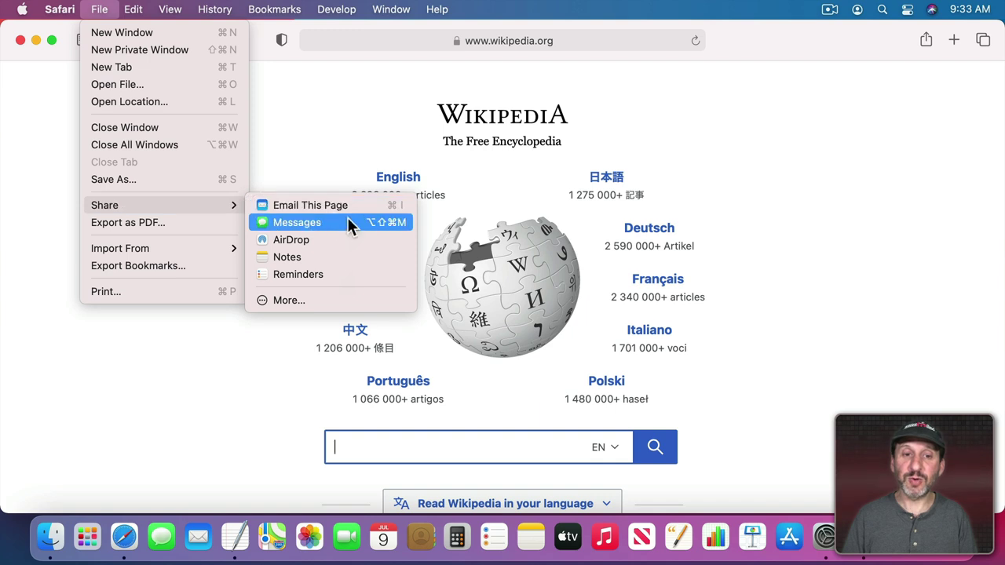
left_click(341, 166)
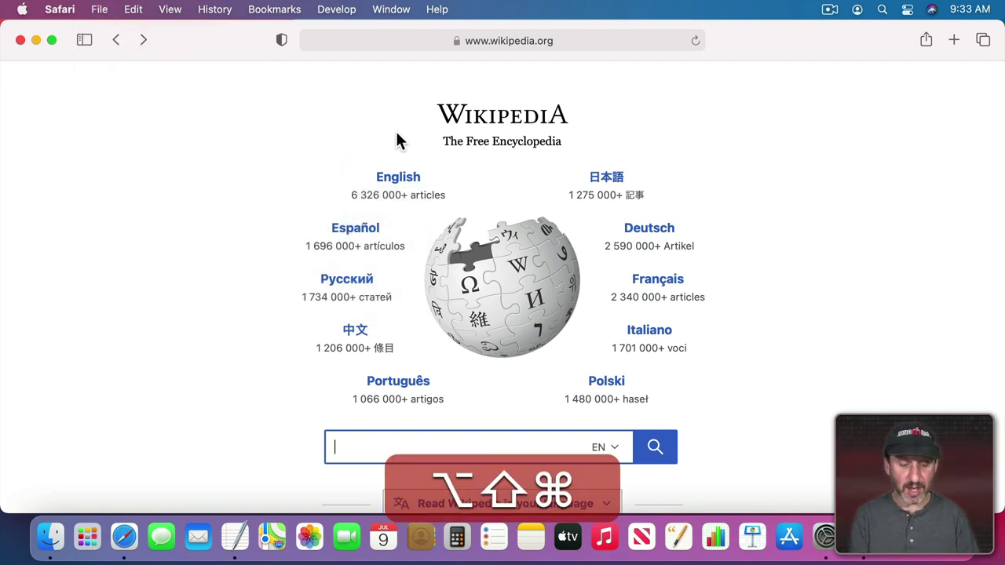
key("alt+shift+super+m")
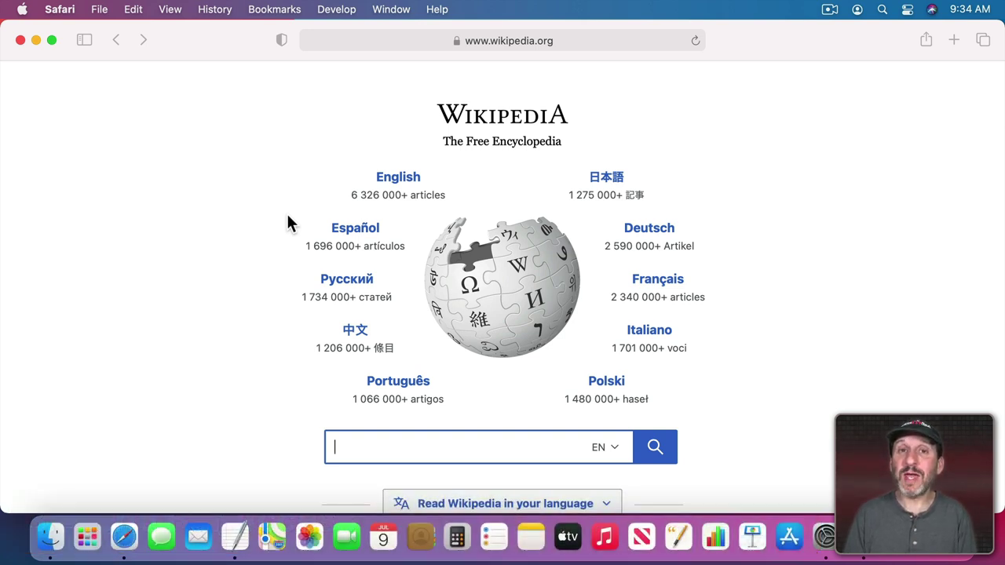
Turn on 'Use F1, F2, etc. keys as standard function keys' in Keyboard preferences, then close the window
left_click(22, 11)
left_click(45, 59)
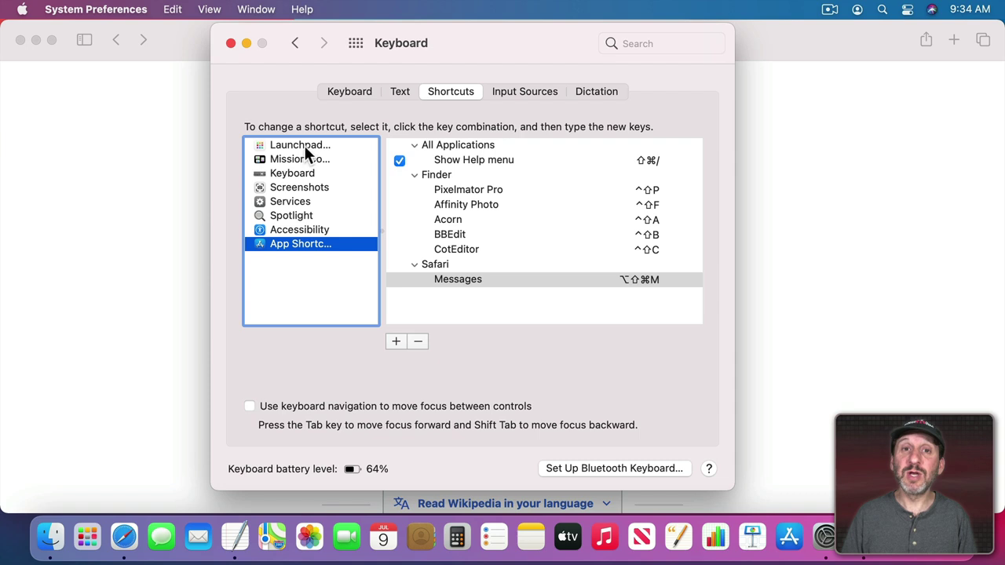
left_click(299, 172)
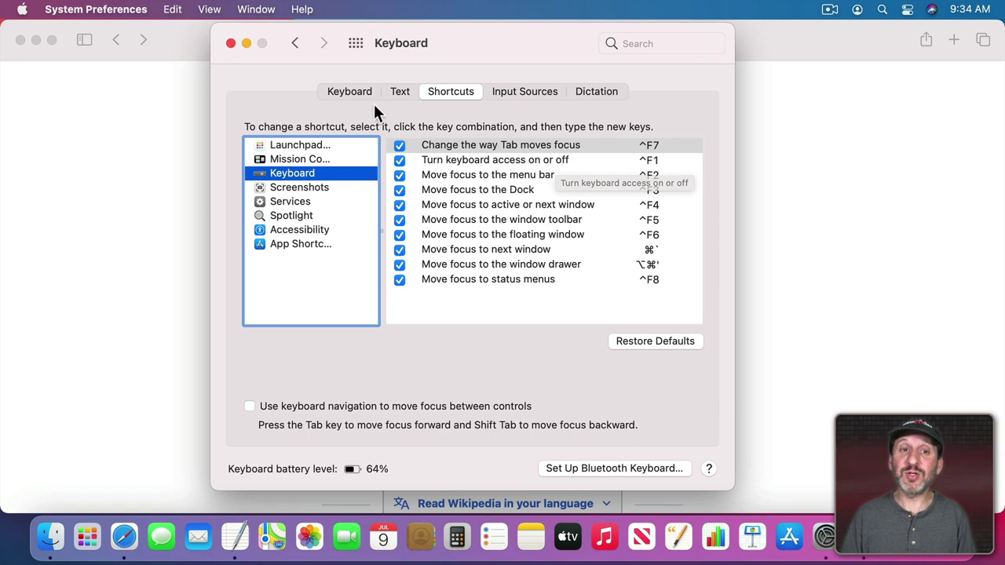
left_click(346, 94)
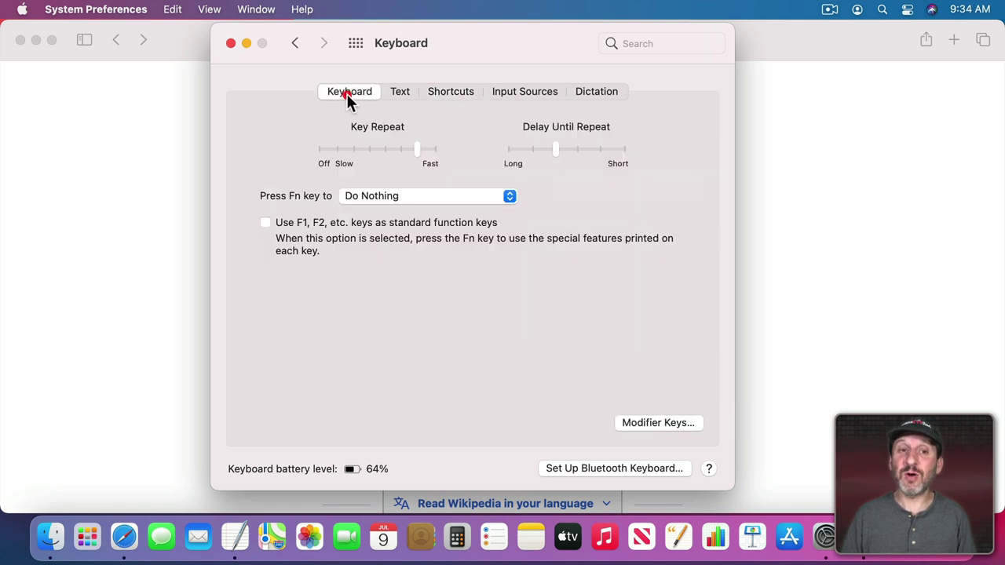
left_click(264, 223)
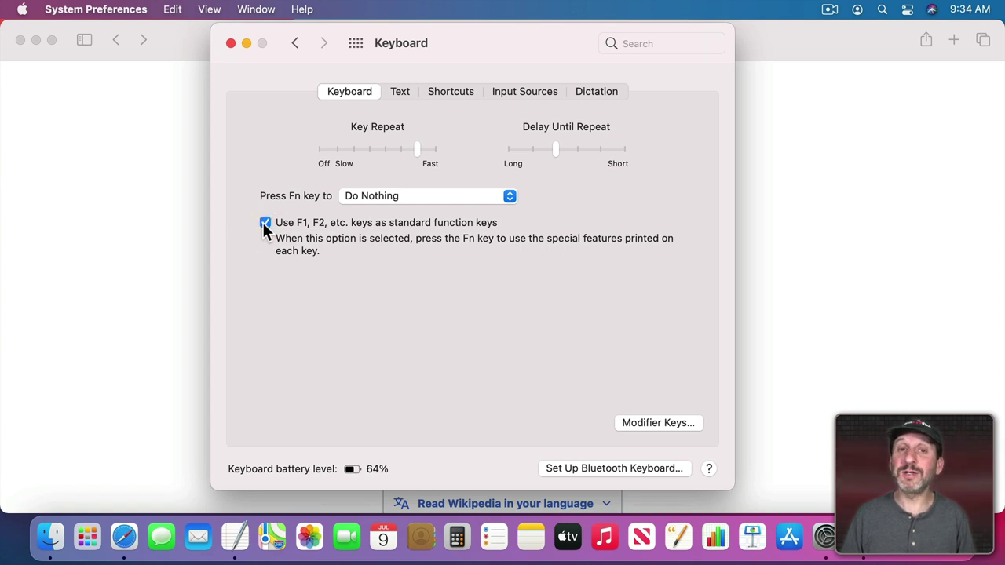
left_click(230, 44)
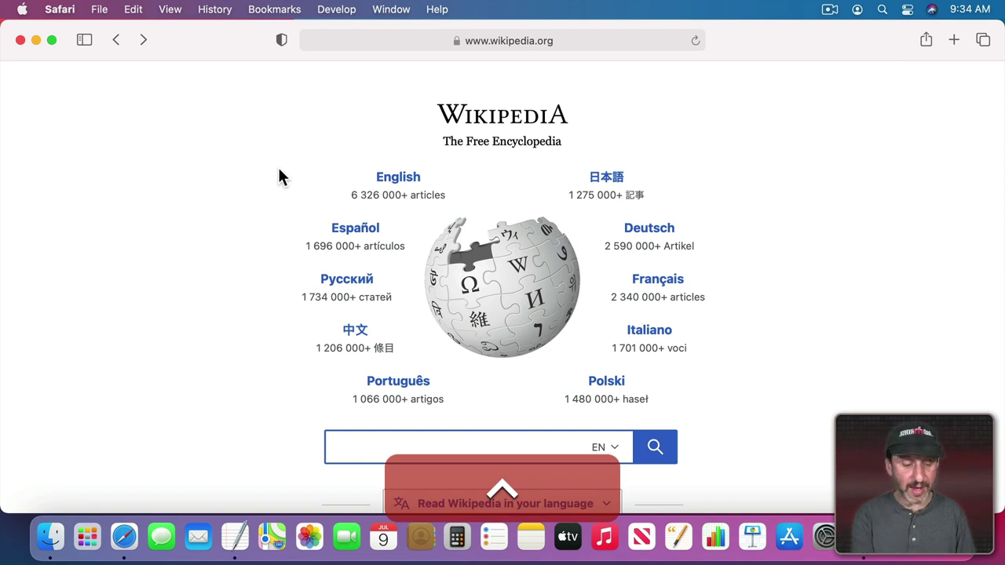
With Ctrl-F2 and the arrow keys, go into Safari's Edit menu and move down to Select All
key("ctrl+F2")
key("ctrl")
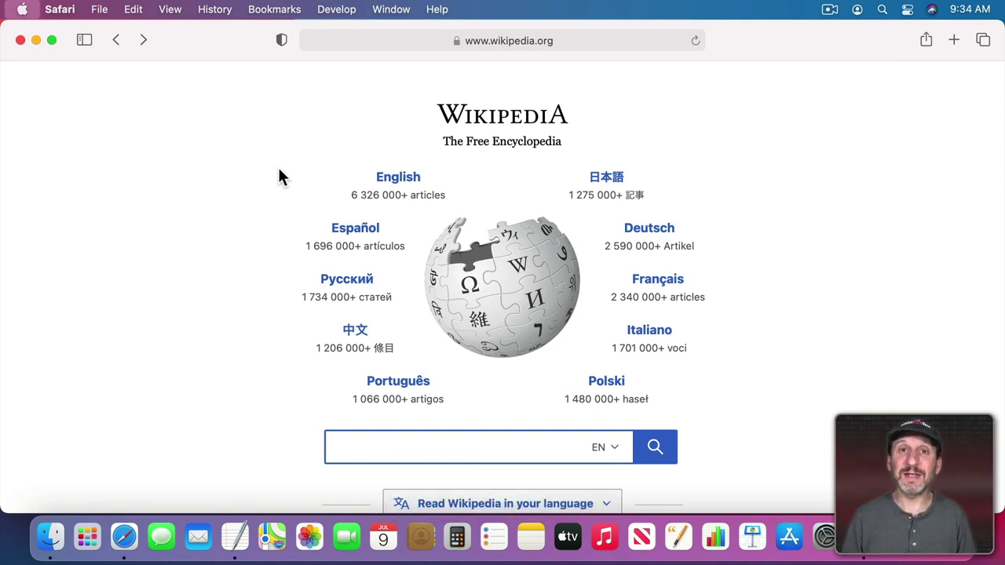
key("Right")
key("Right")
key("Right")
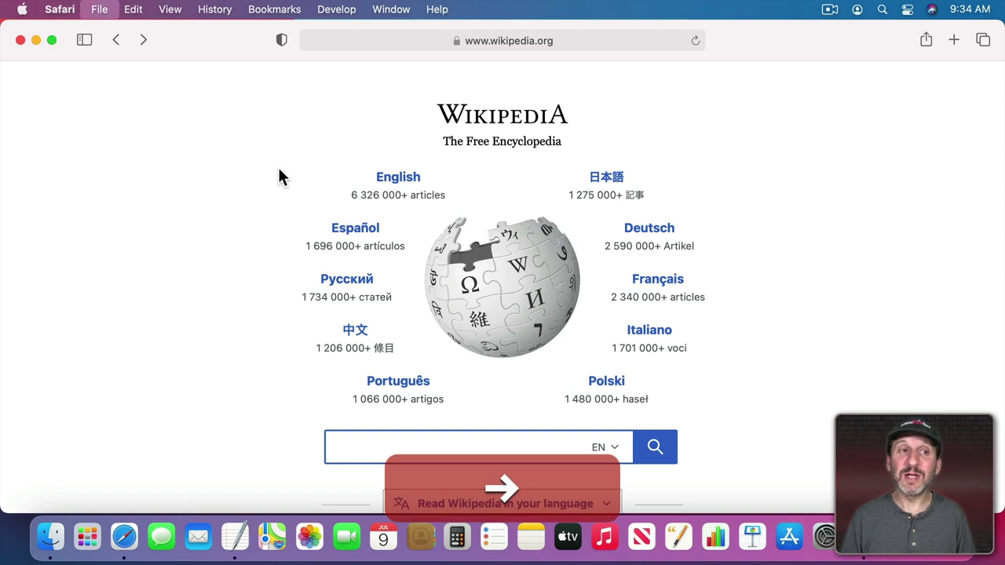
key("Down")
key("Down")
key("Down")
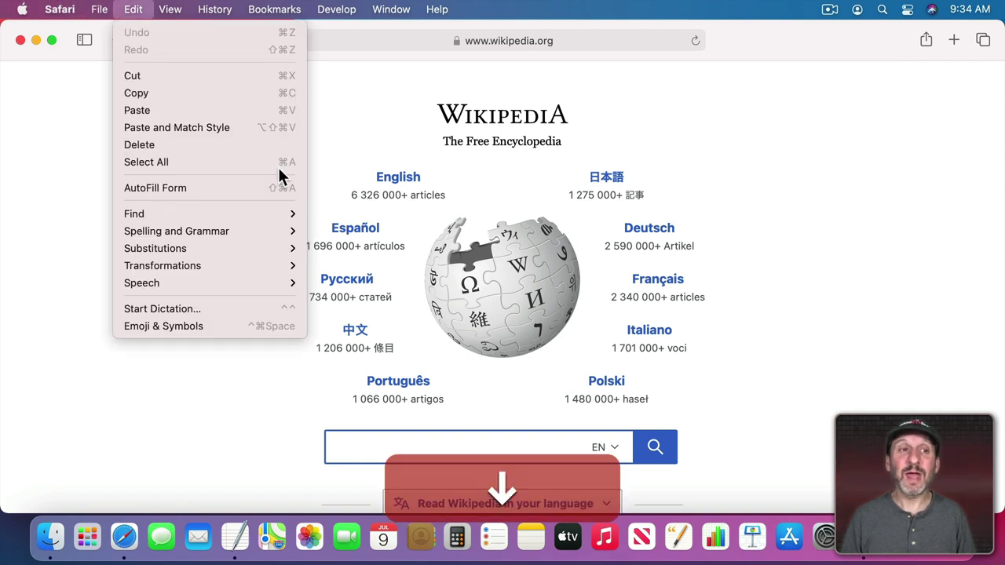
key("Down")
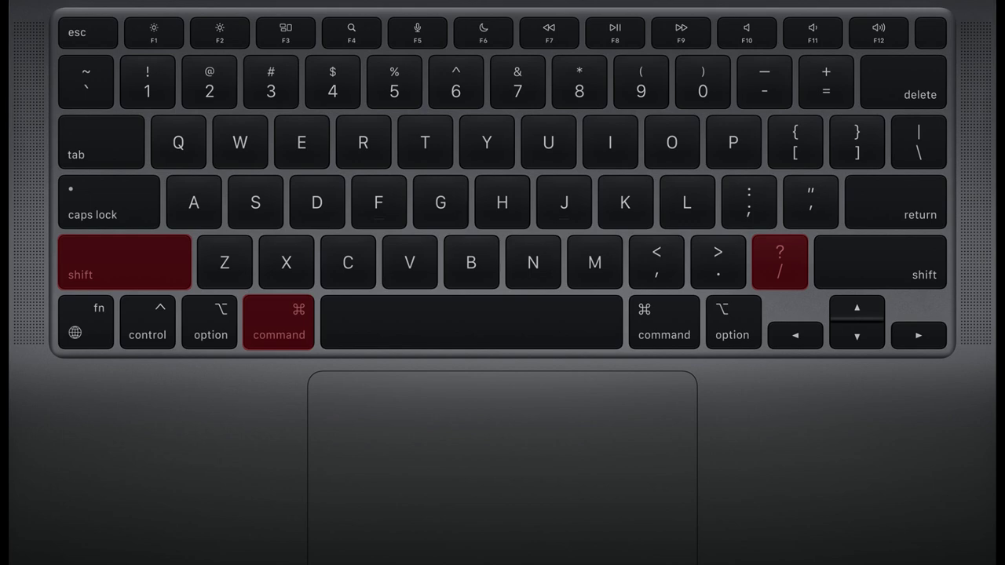
Bring up Safari's Help menu search with Cmd-Shift-/
key("super+shift+slash")
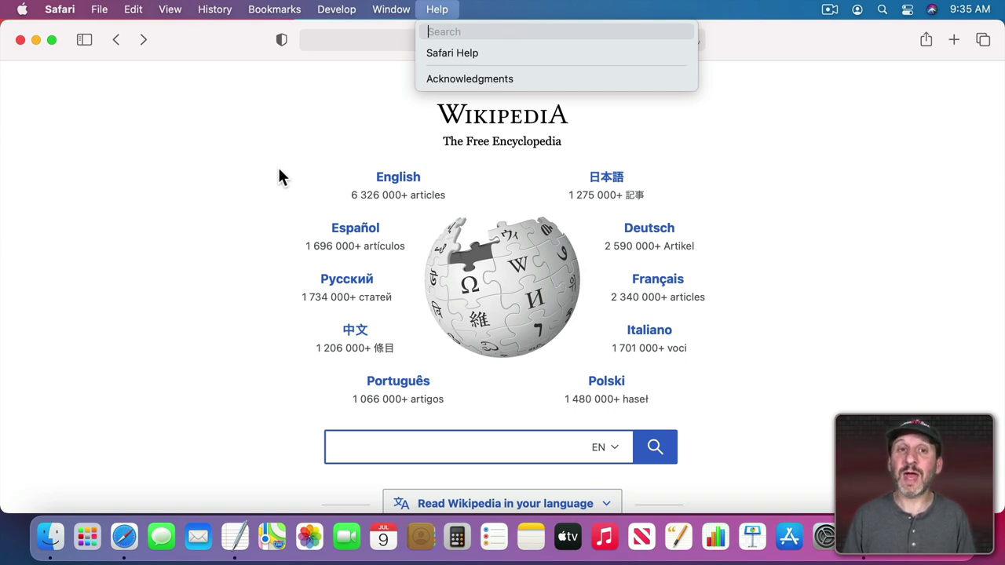
Step over to the History menu and back to the Help search field
key("Left")
key("Left")
key("Left")
key("Left")
key("Left")
key("Right")
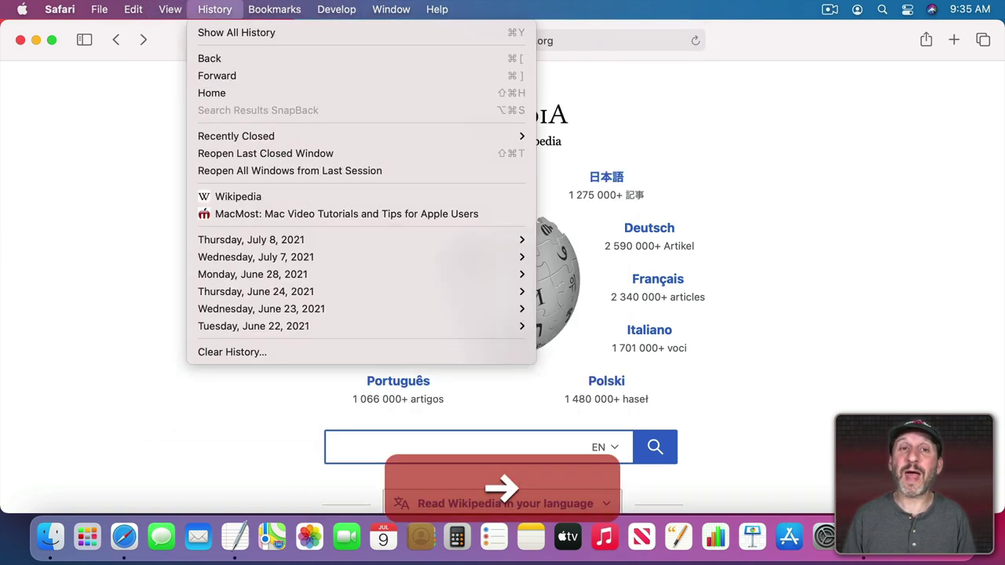
key("Right")
key("Right")
key("Right")
key("Right")
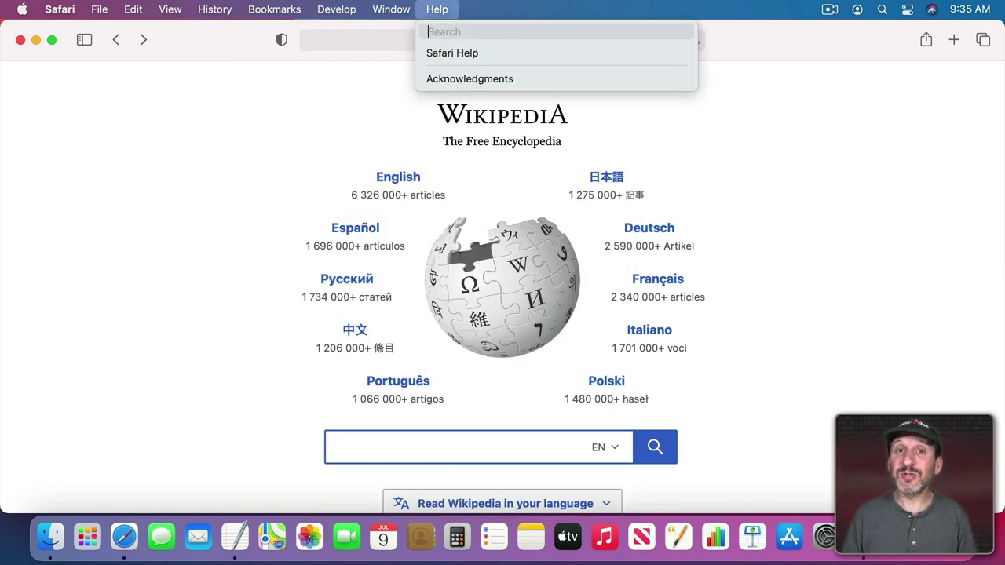
Search help for 'mess', run Share > Messages, then cancel the share with Cmd-period
type("mess")
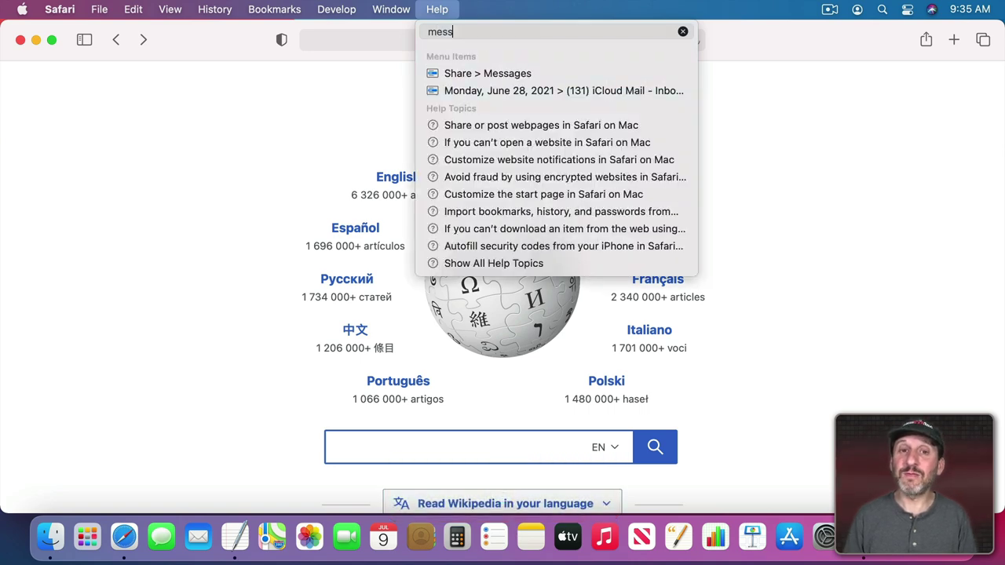
key("Down")
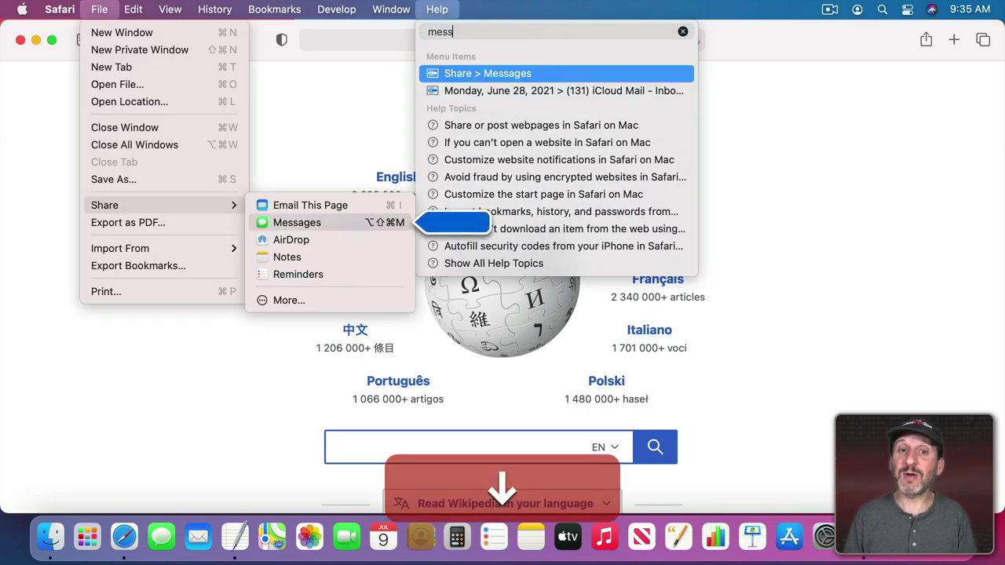
key("Return")
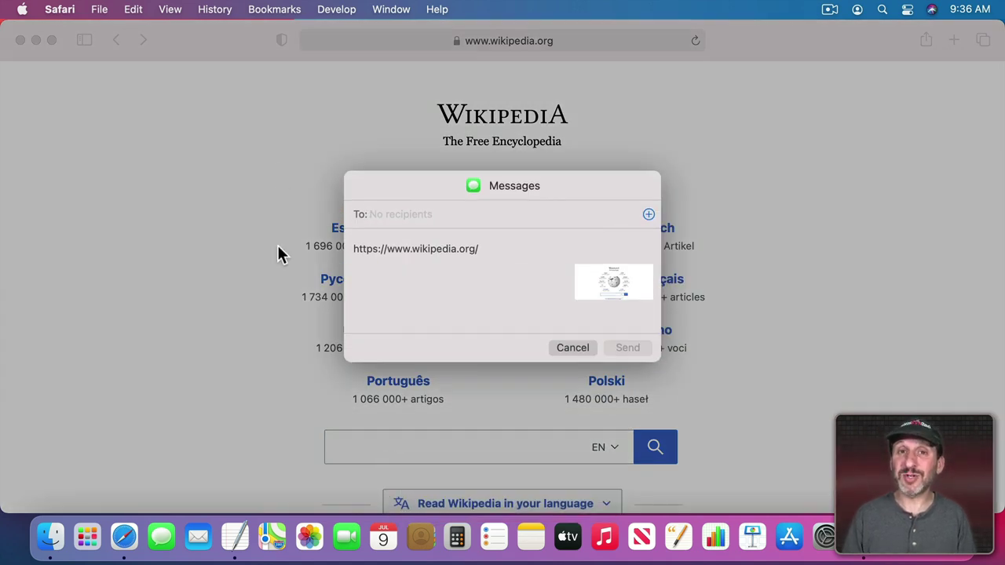
key("super")
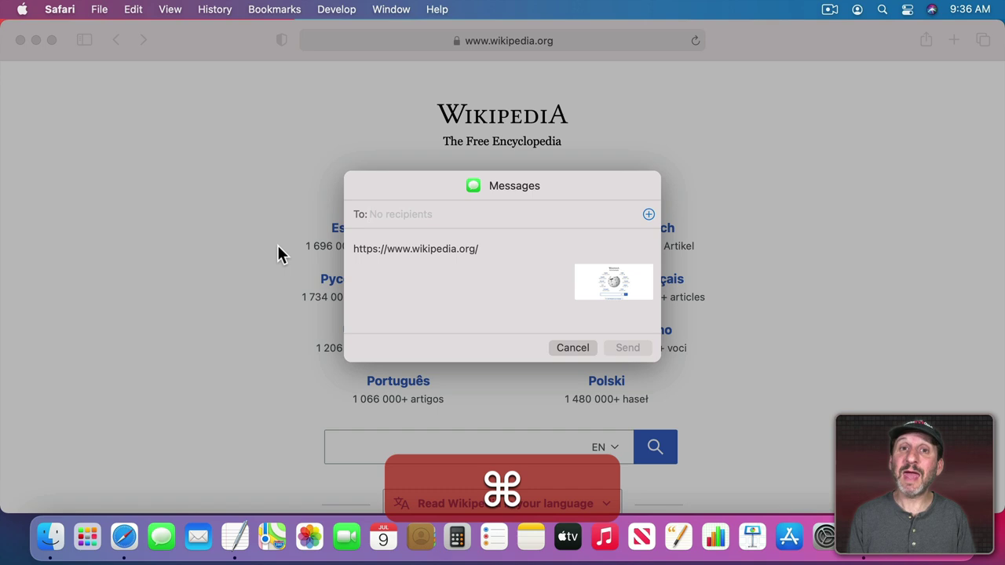
key("super+period")
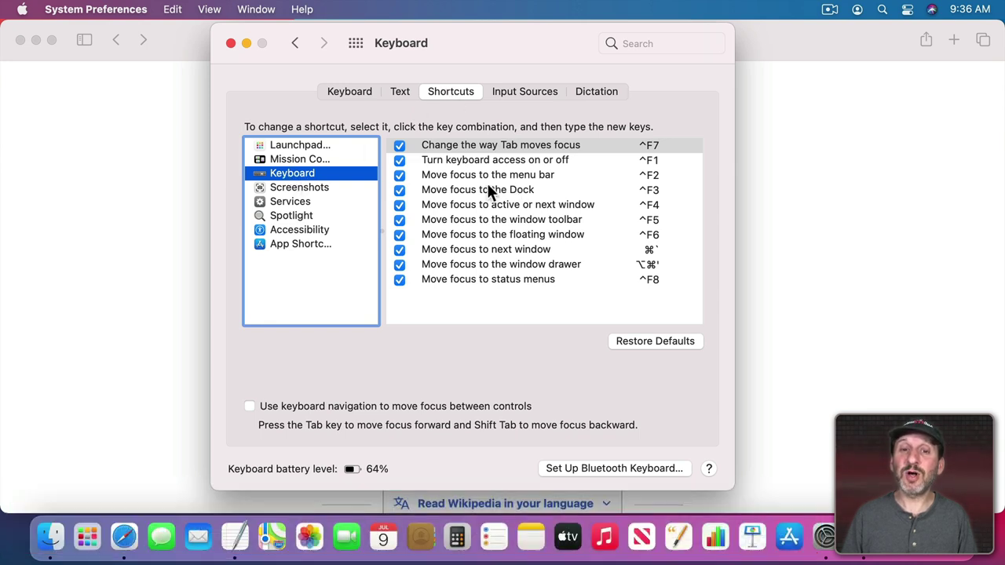
key("super+q")
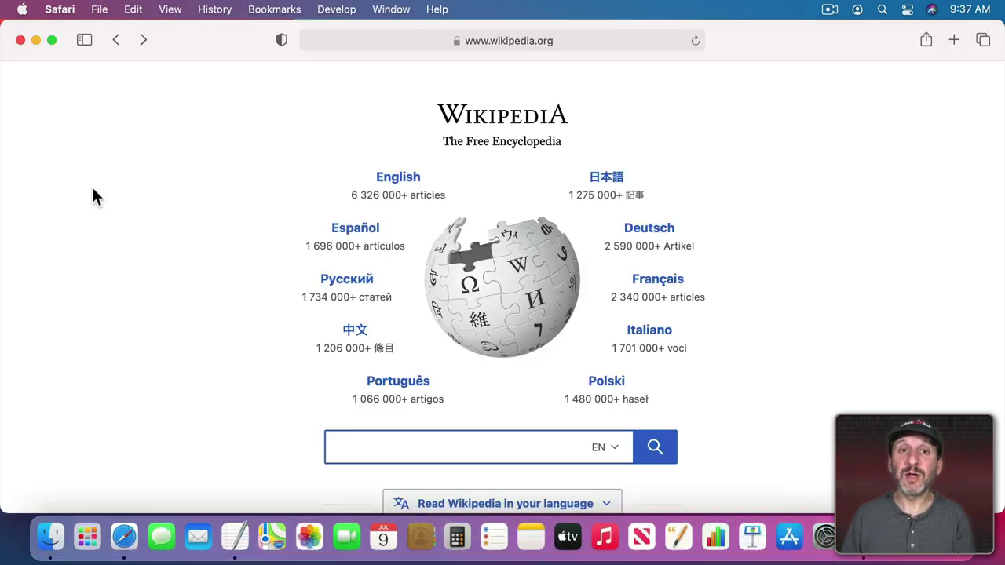
key("ctrl+F3")
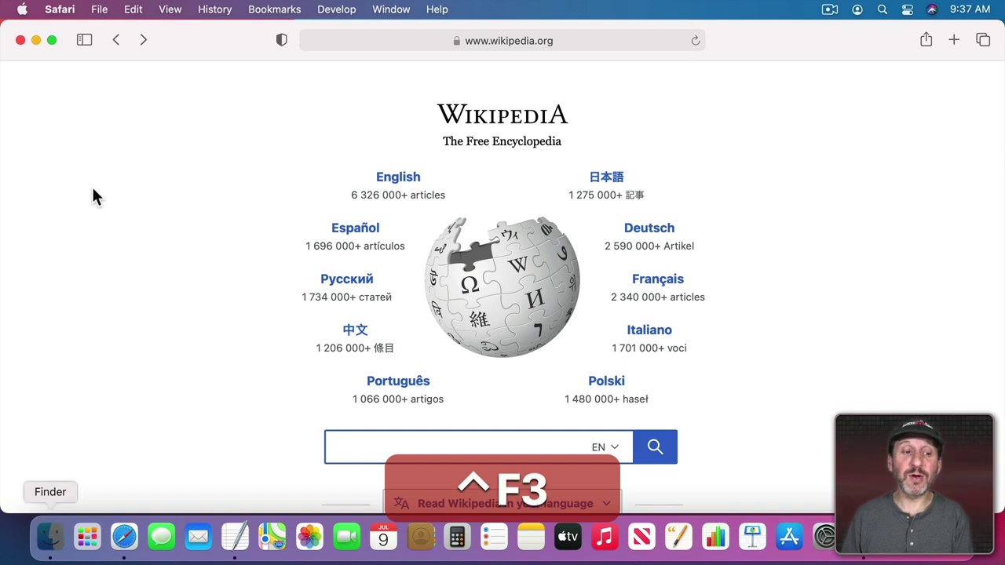
key("Right")
key("Right")
key("Right")
key("Right")
key("Right")
key("Right")
key("Right")
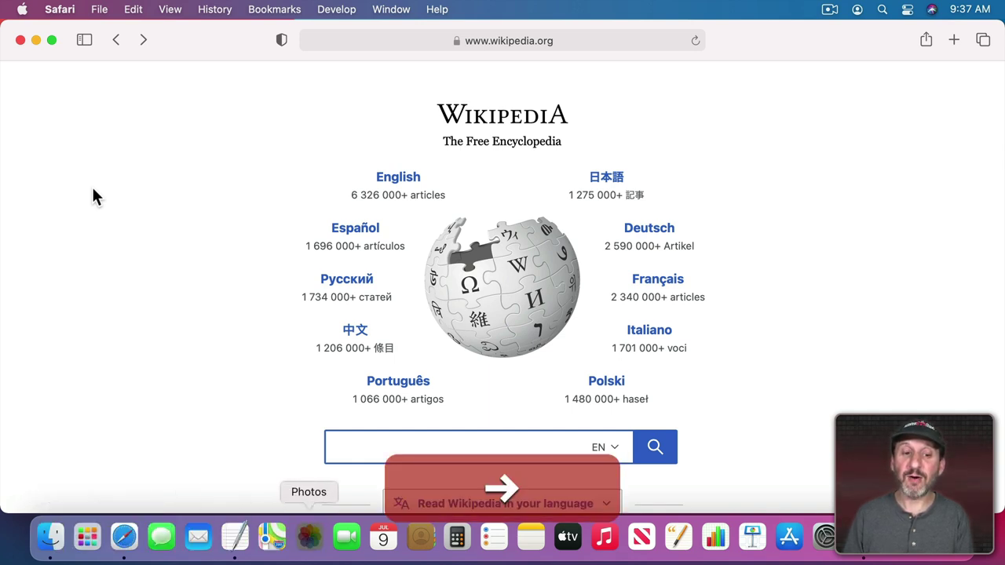
key("Right")
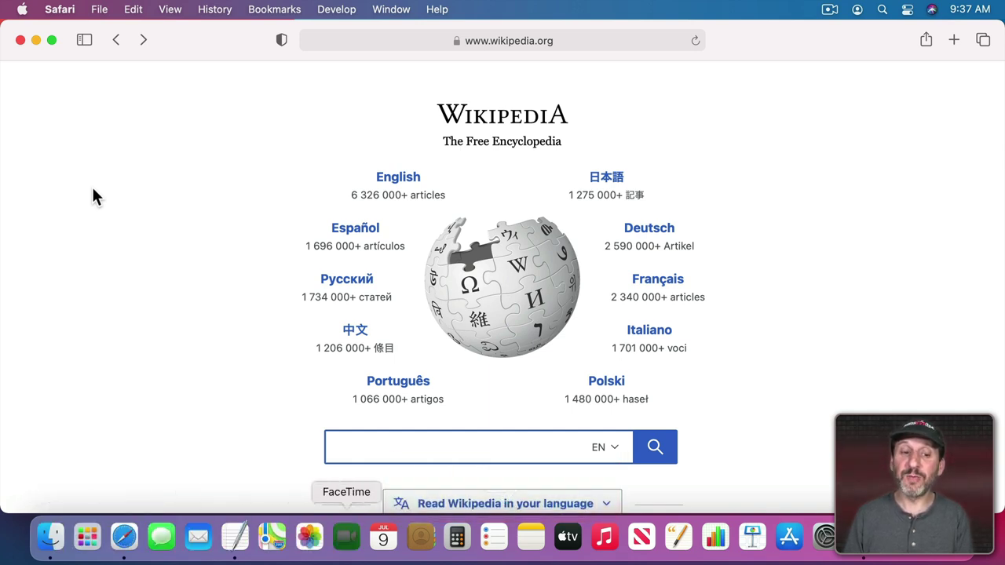
key("Left")
key("Up")
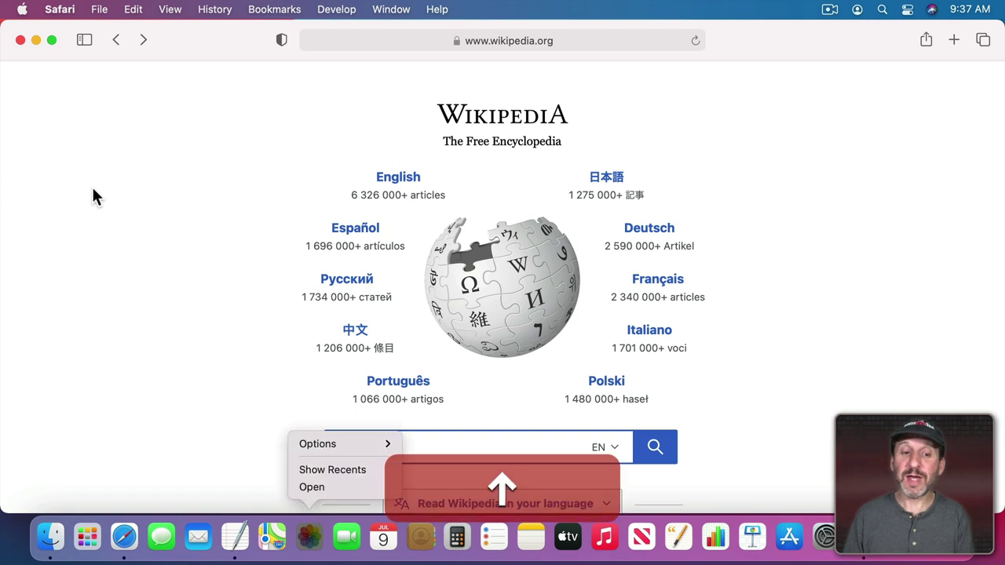
key("Left")
key("Up")
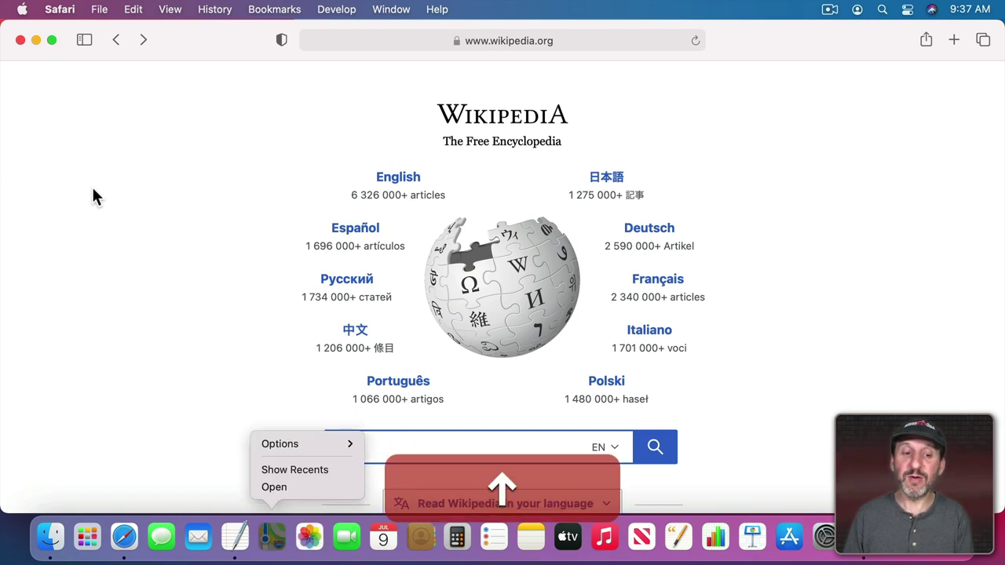
key("Down")
key("Left")
key("Up")
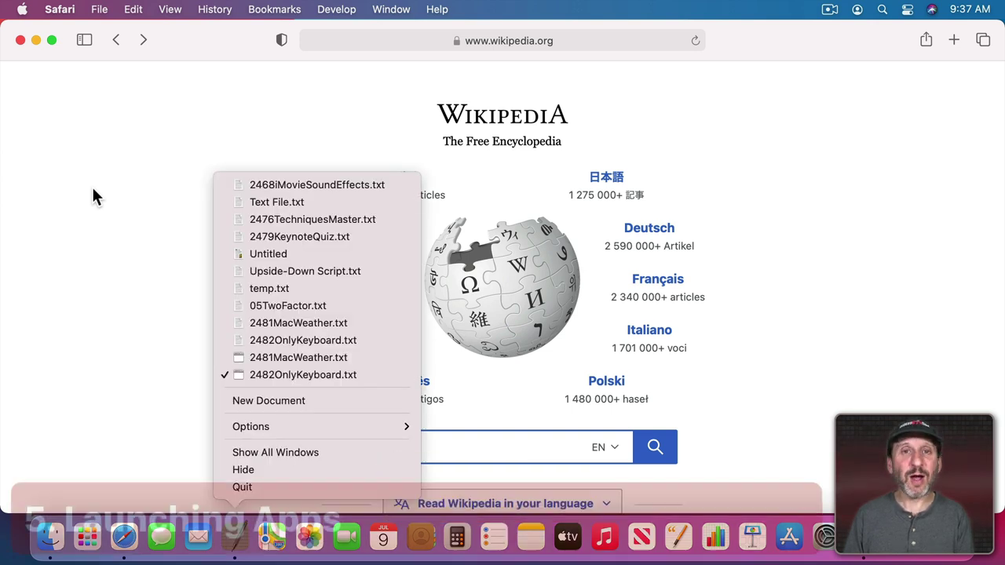
key("Escape")
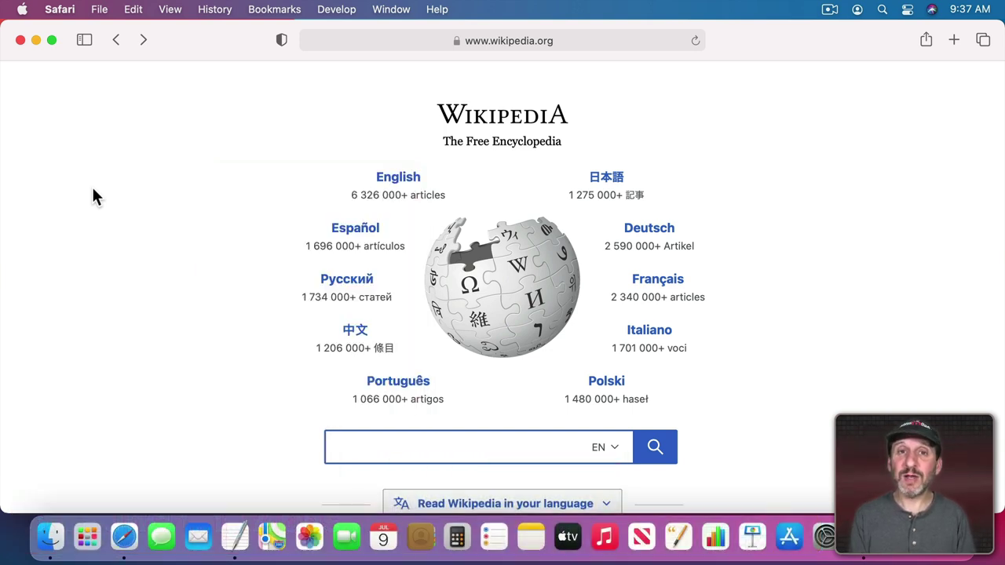
key("super+space")
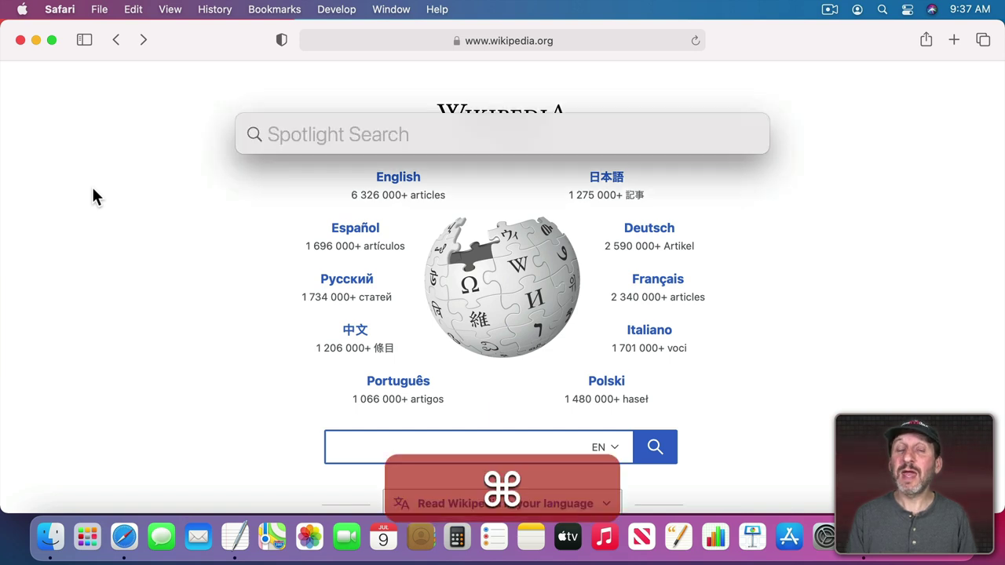
type("ca")
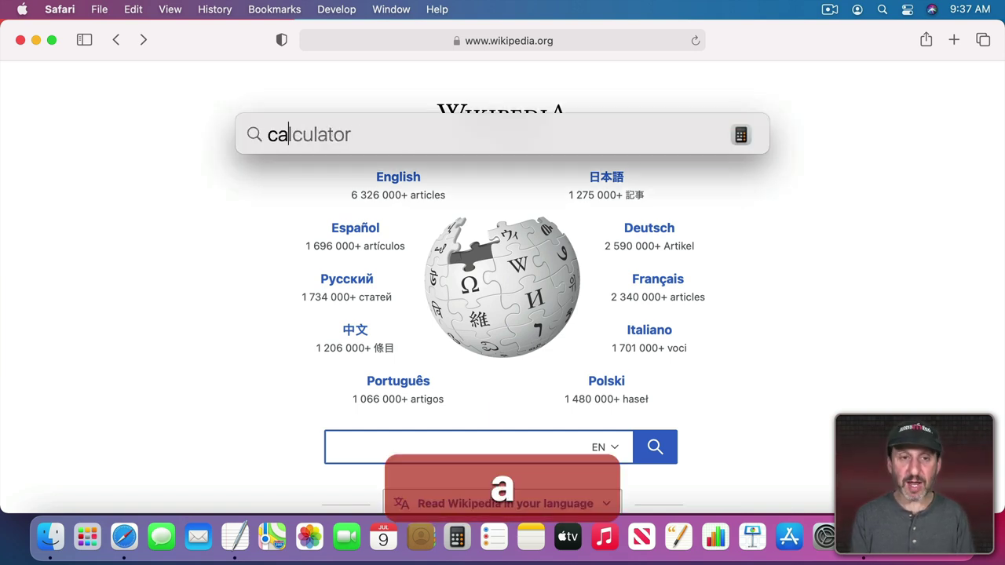
type("lc")
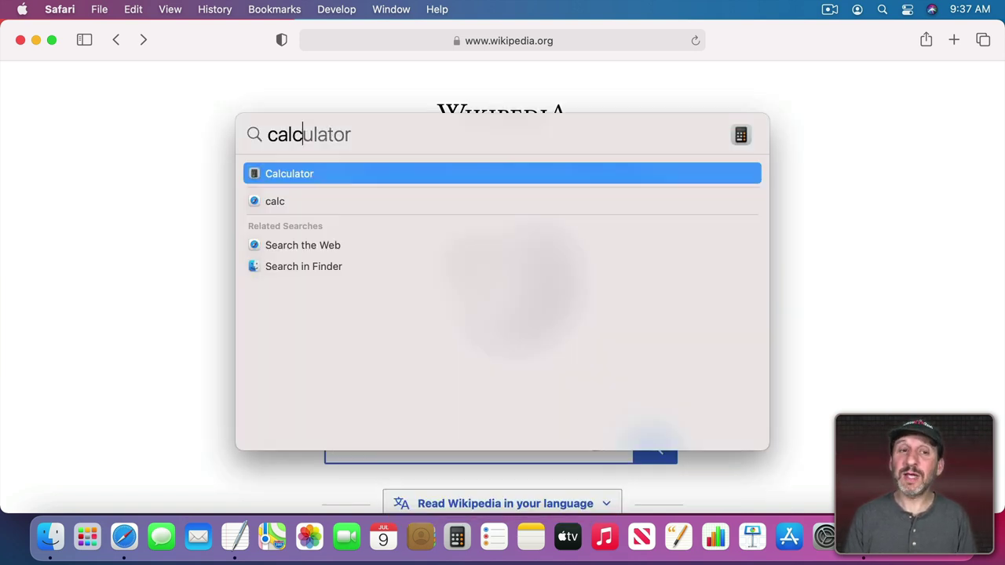
key("Return")
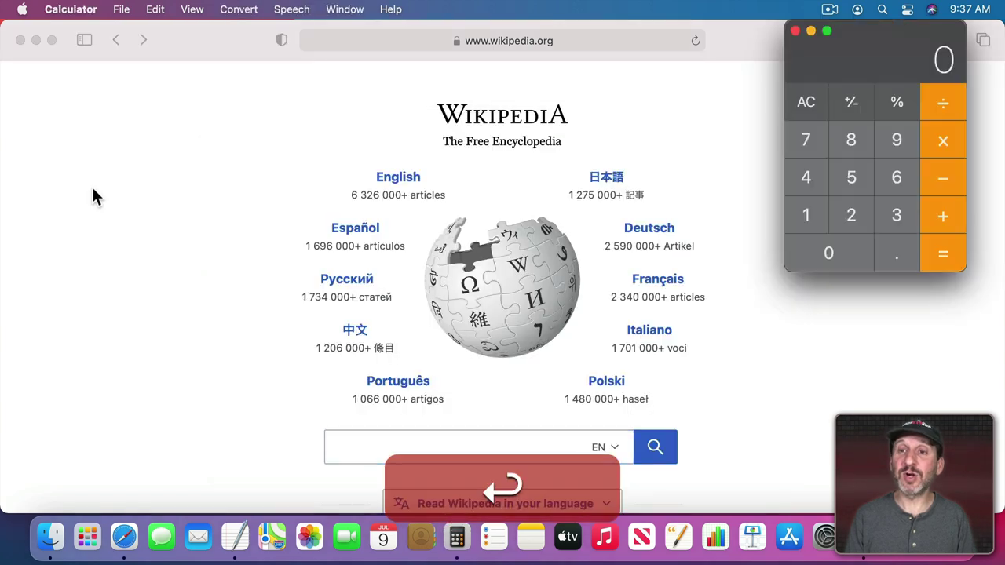
key("super+q")
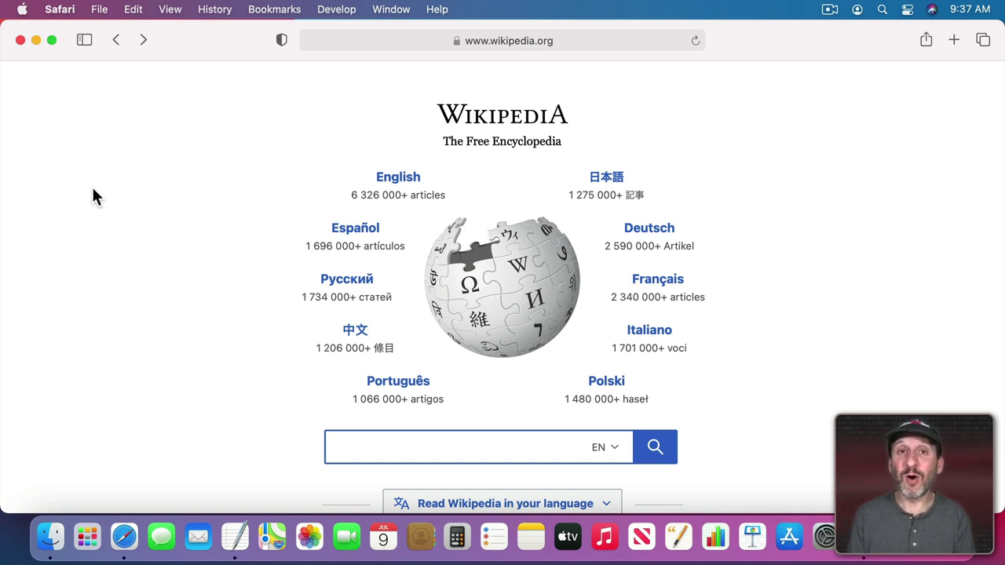
Launch Calculator by searching 'calc' in Launchpad (F4)
key("F4")
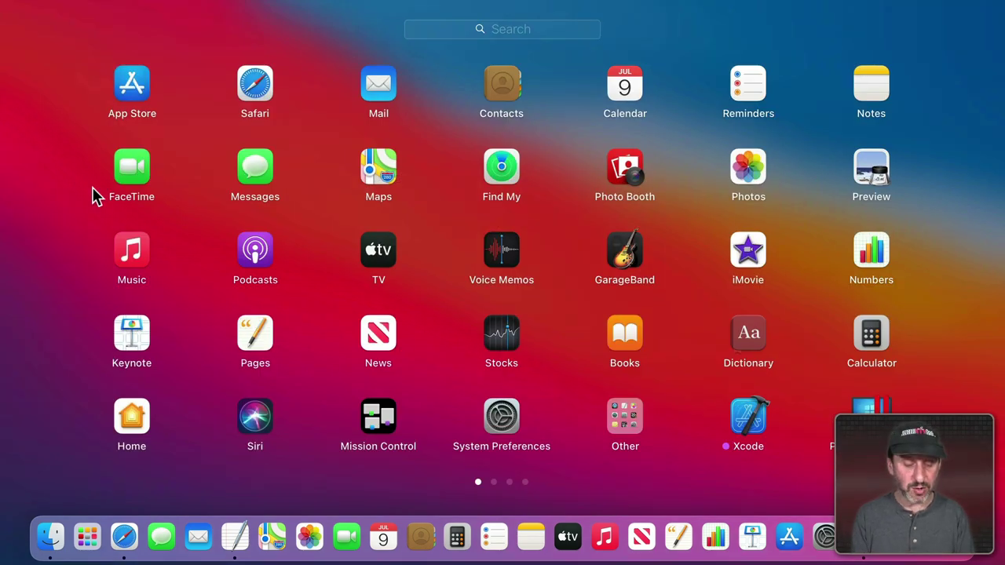
type("calc")
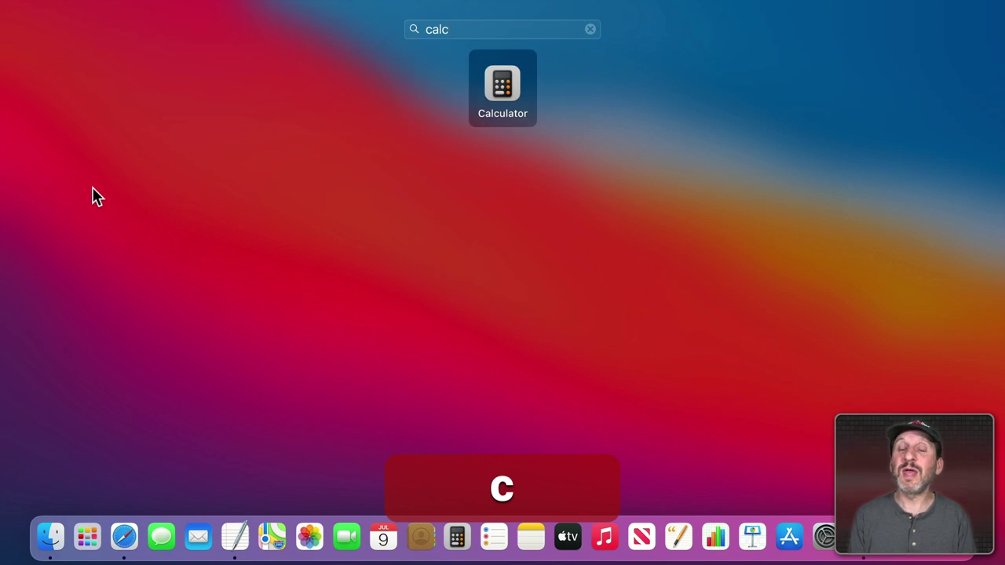
key("Return")
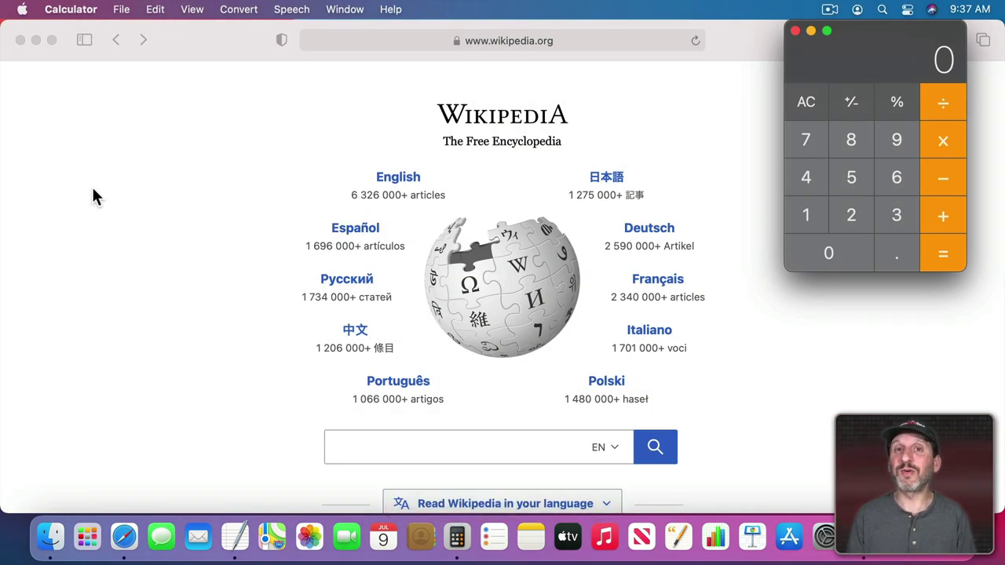
Hide Calculator, then view the Launchpad & Dock list under Keyboard > Shortcuts
left_click(93, 190)
left_click(22, 8)
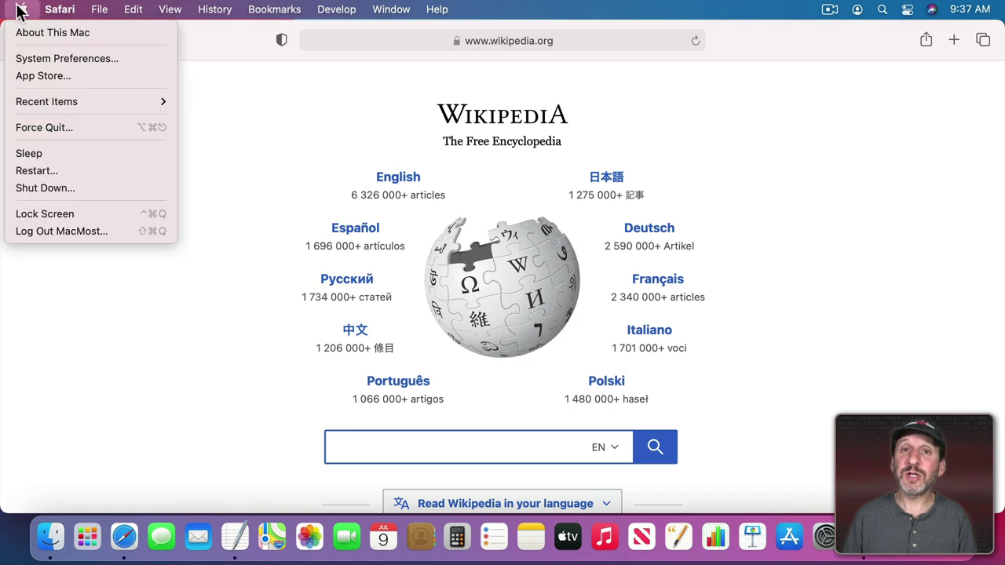
left_click(32, 53)
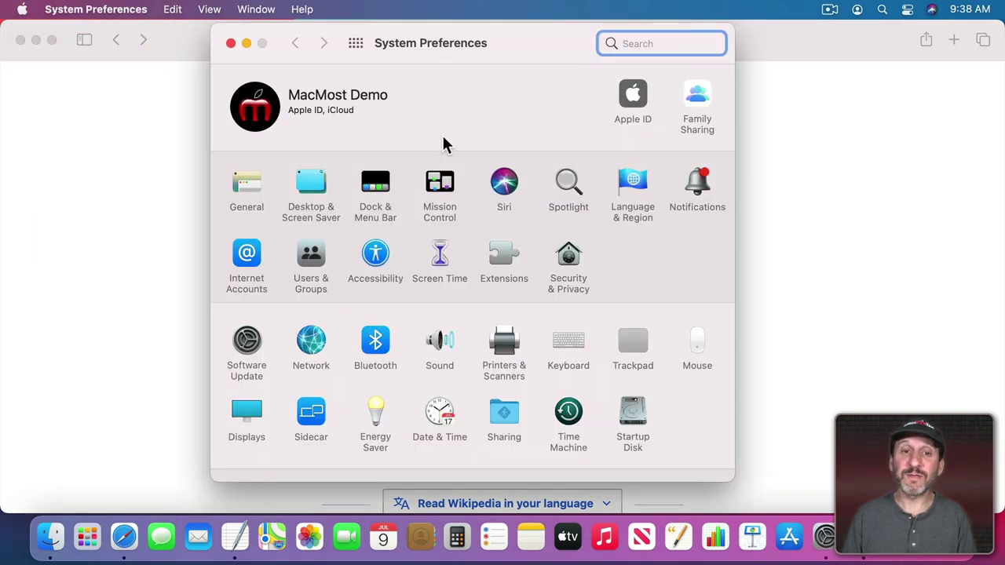
left_click(567, 340)
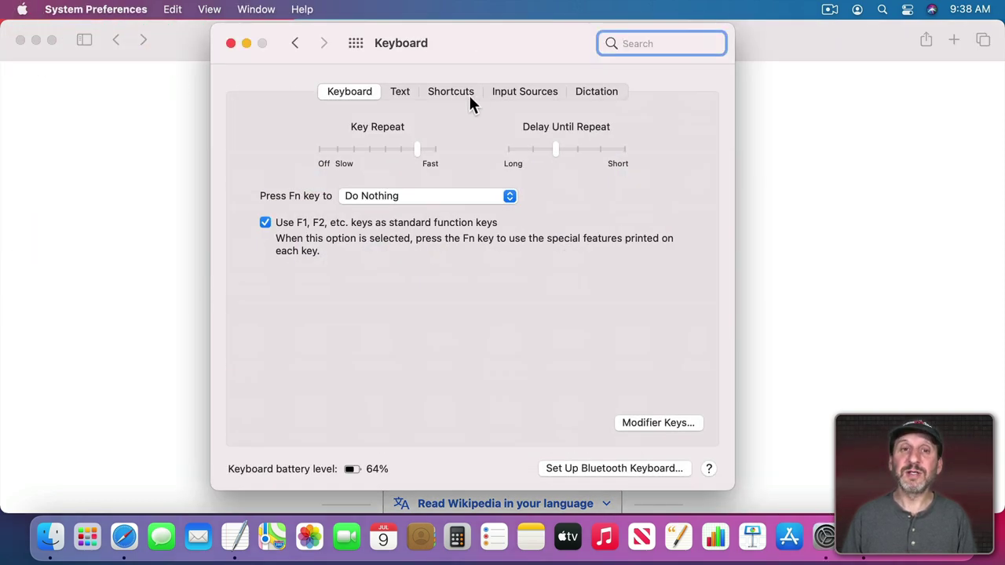
left_click(449, 88)
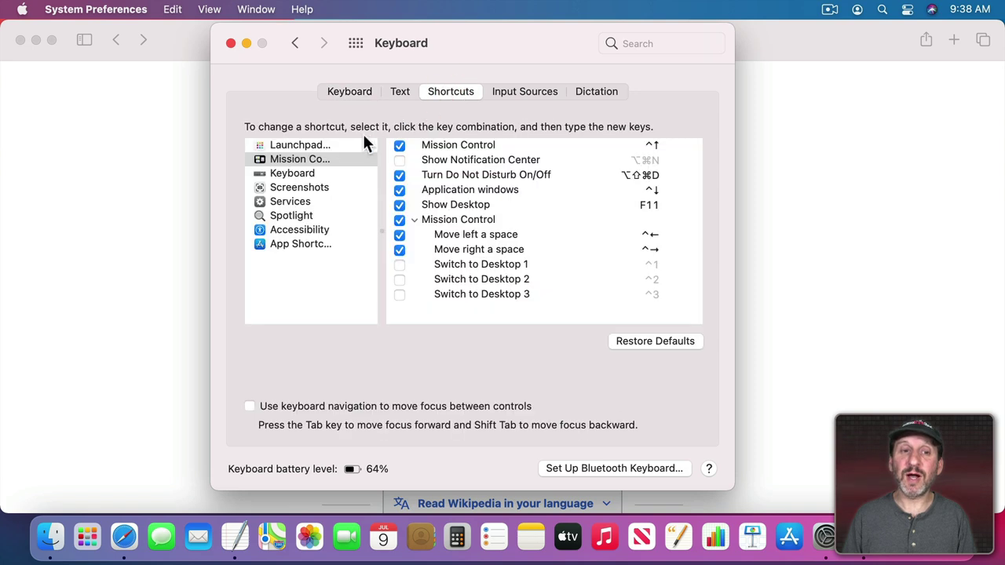
left_click(305, 144)
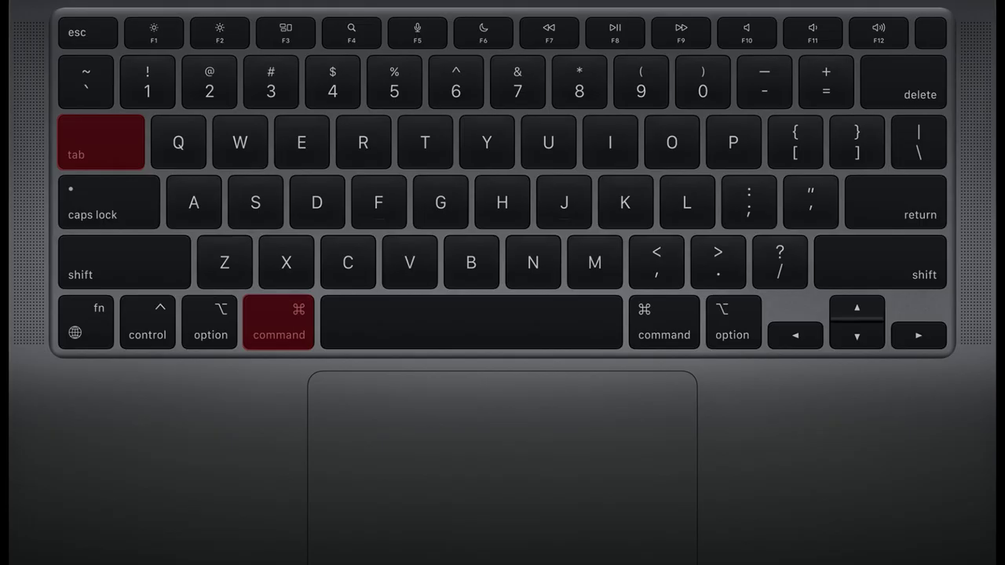
Cmd-Tab over to Calculator, then hide it to bring Safari's Wikipedia page back
key("super+Tab")
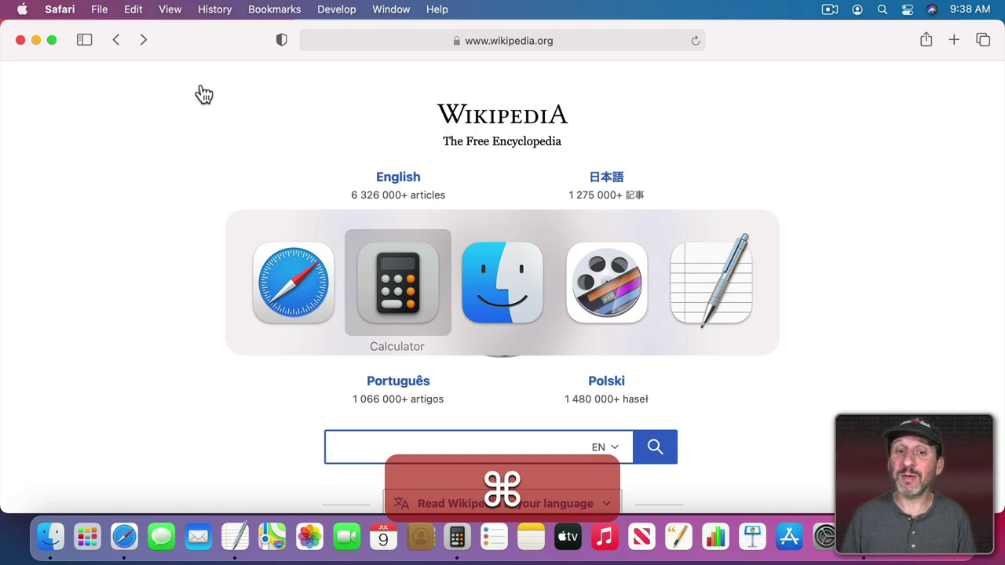
key("super+Tab")
key("super+Tab")
key("super+Tab")
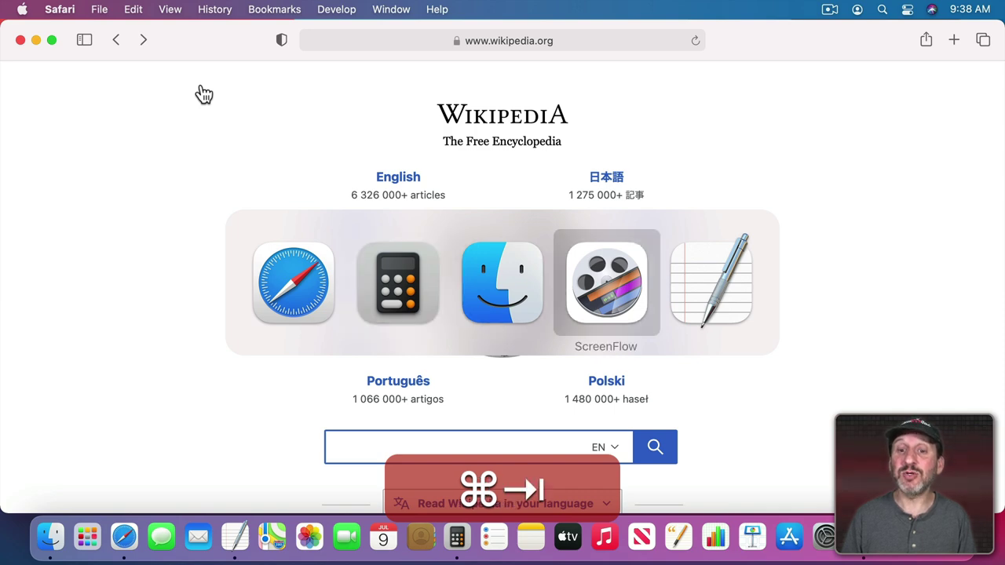
key("super+Tab")
key("super+Tab")
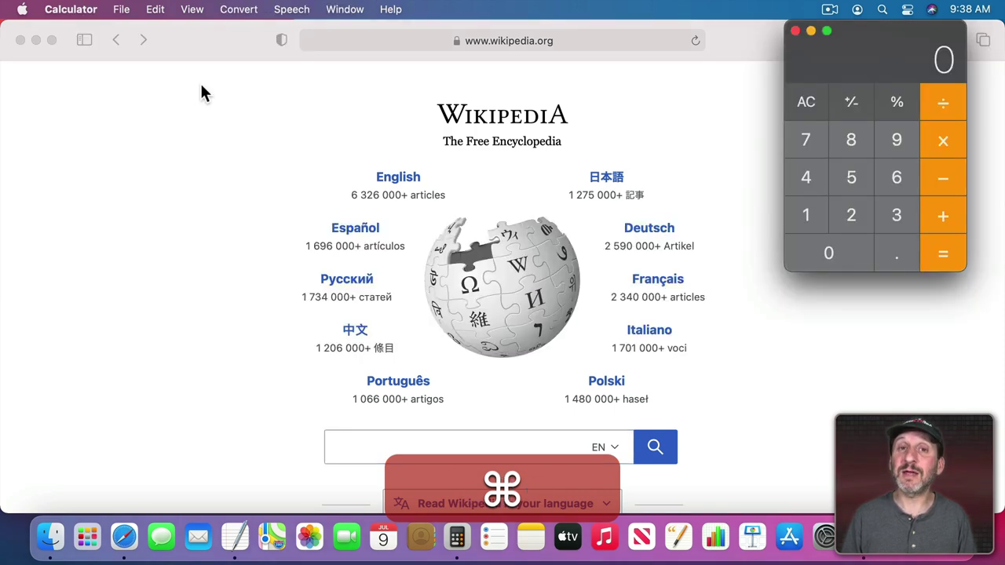
left_click(511, 139)
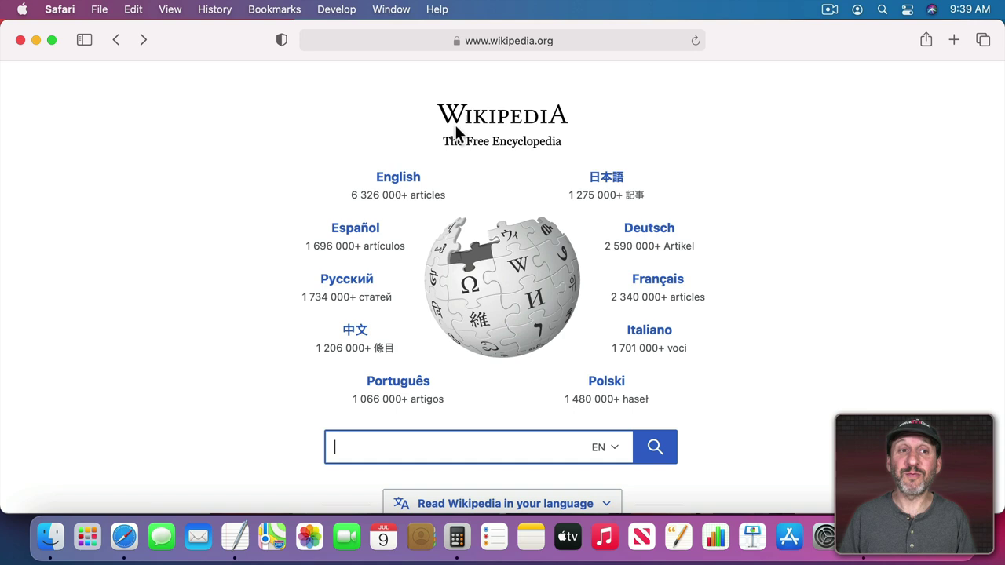
left_click(387, 8)
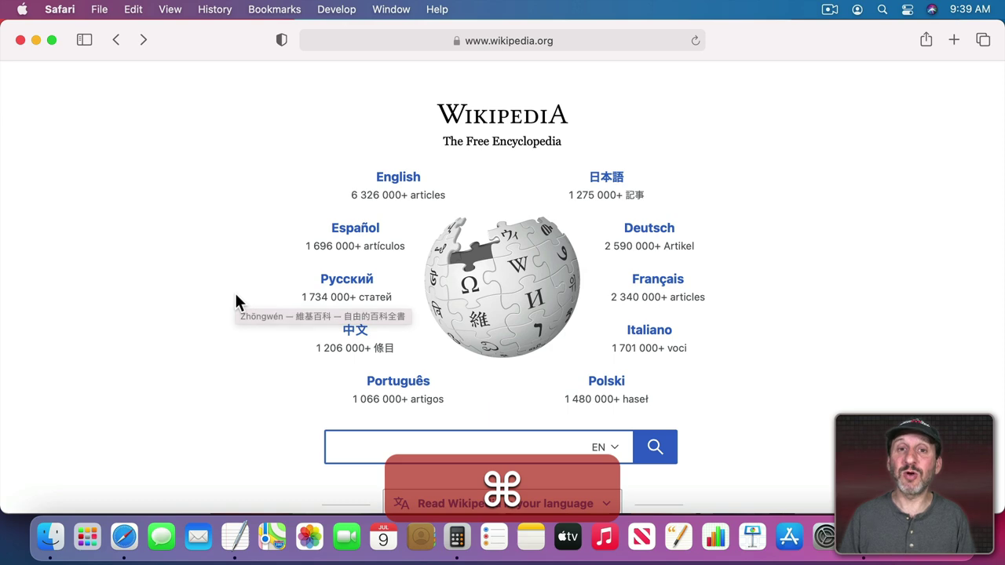
key("super+grave")
key("super+grave")
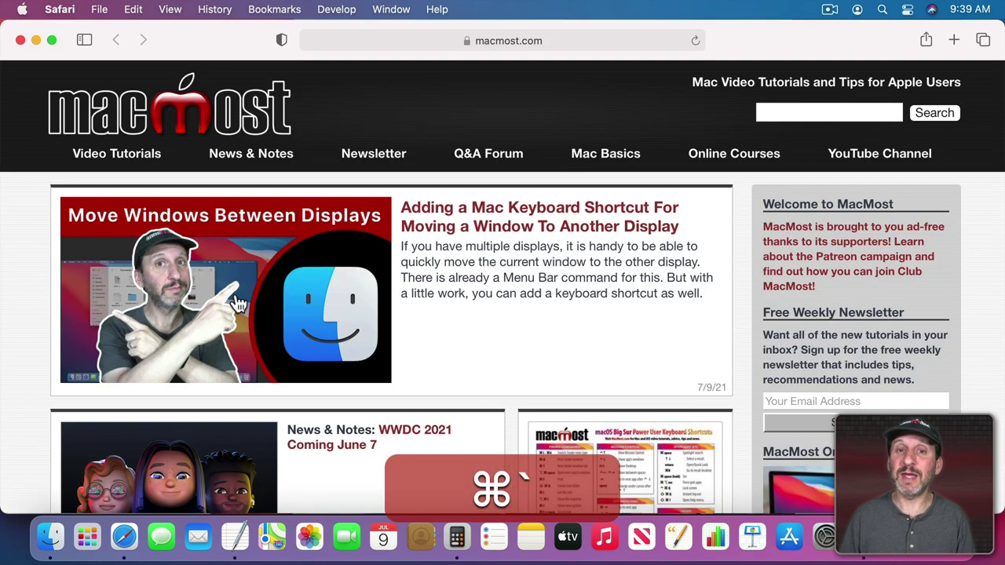
key("super+grave")
key("super+grave")
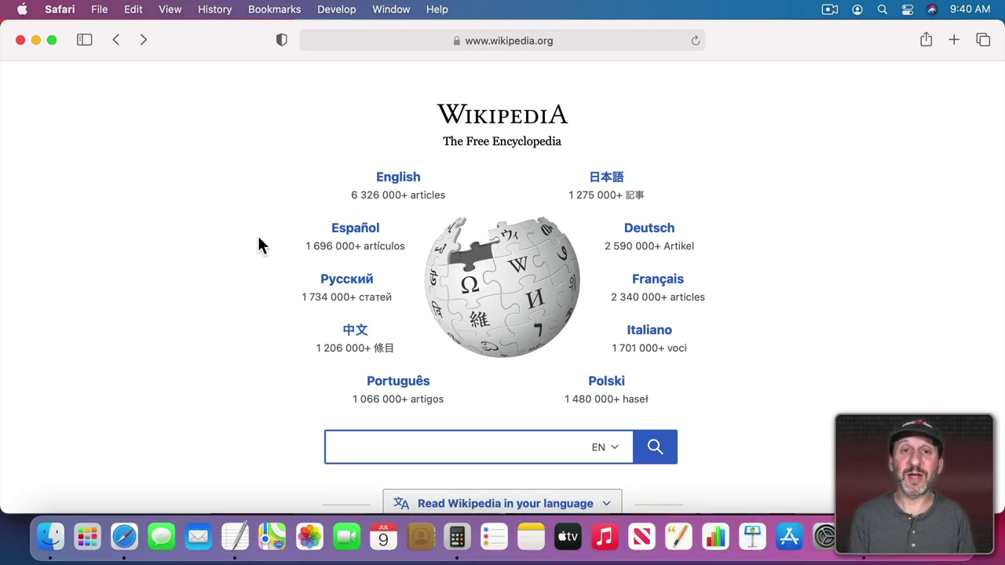
Open the Print dialog with Cmd+P and Tab between the Copies and page-range fields
key("super+p")
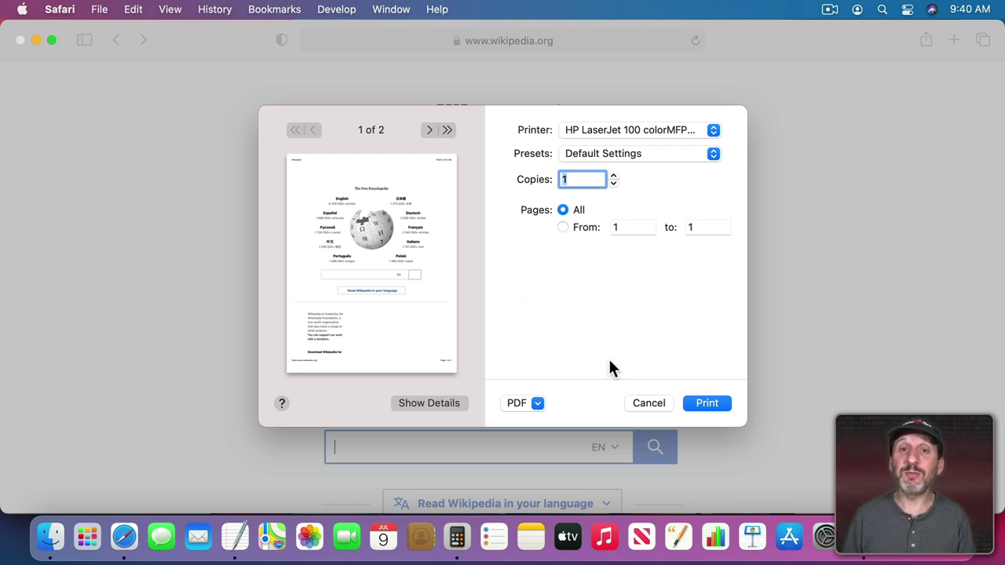
key("Tab")
key("Tab")
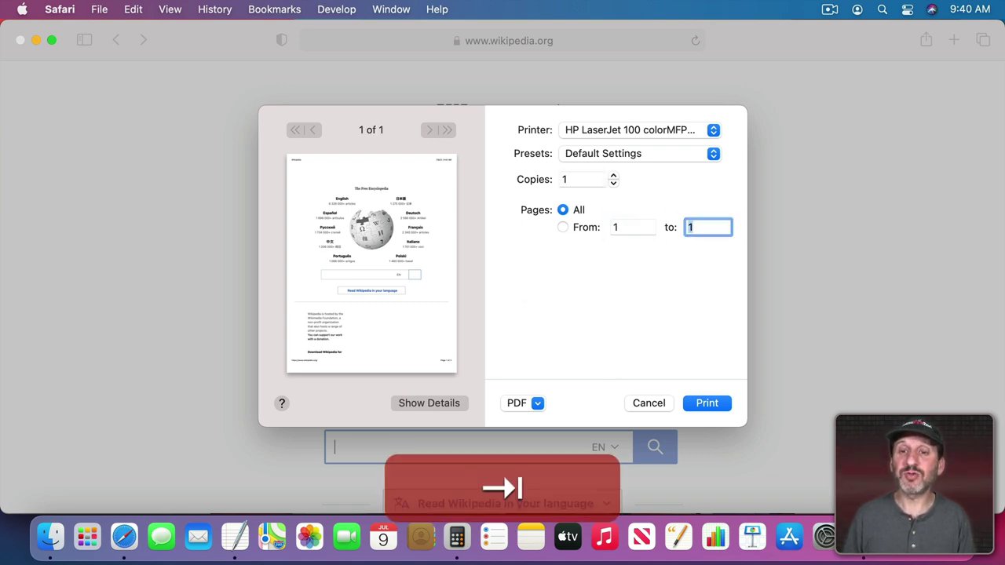
key("Tab")
key("Tab")
key("Tab")
key("Tab")
key("Tab")
key("Tab")
key("Tab")
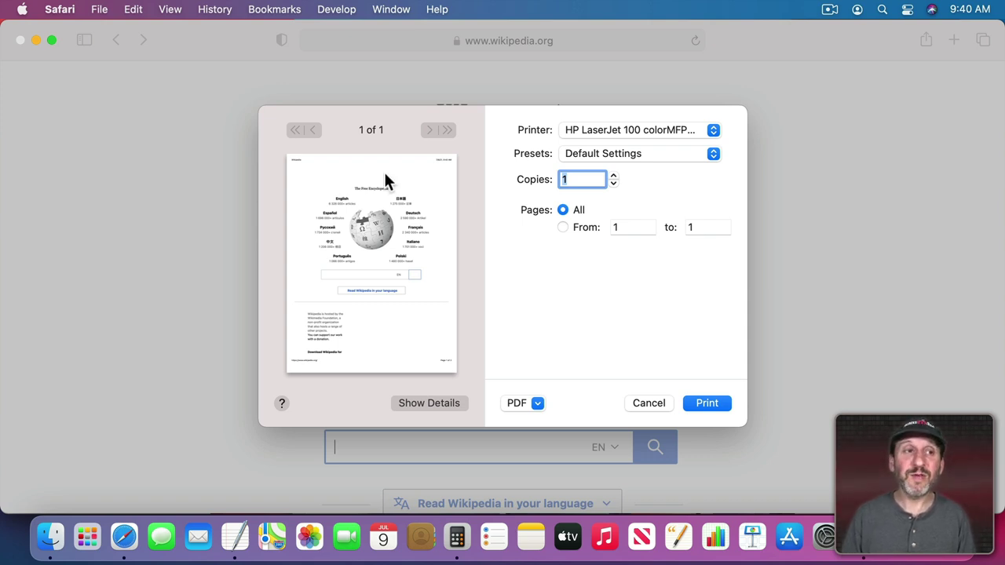
Show the Shortcuts lists in System Preferences' Keyboard pane
left_click(39, 58)
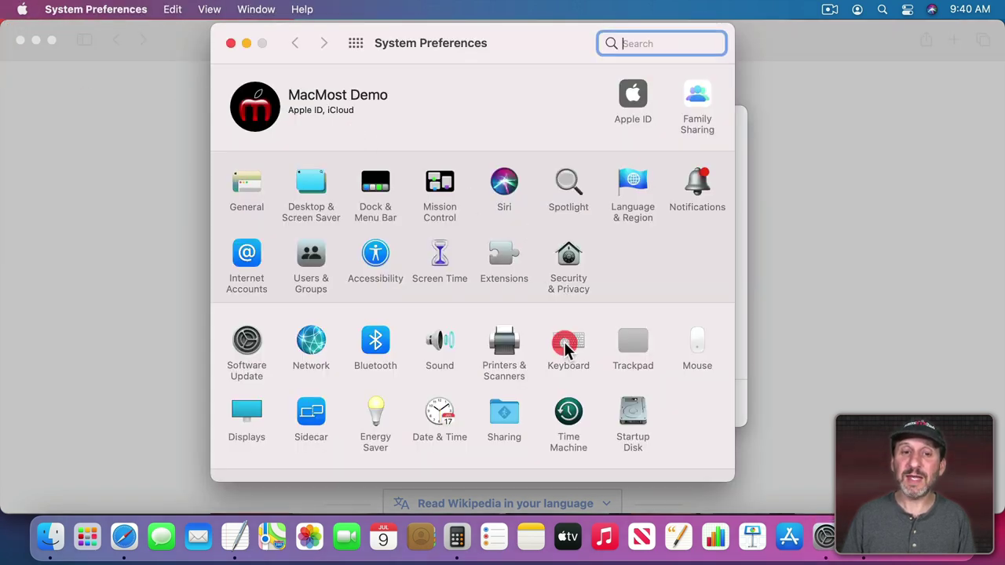
left_click(563, 341)
left_click(452, 90)
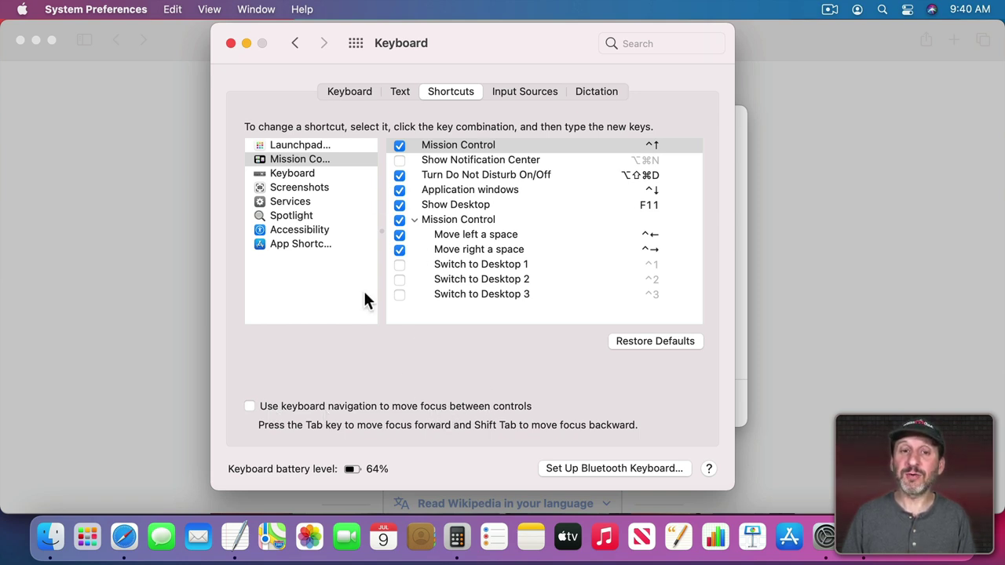
Tab through the shortcut categories and move between the Mission Control and Application windows rows
key("Tab")
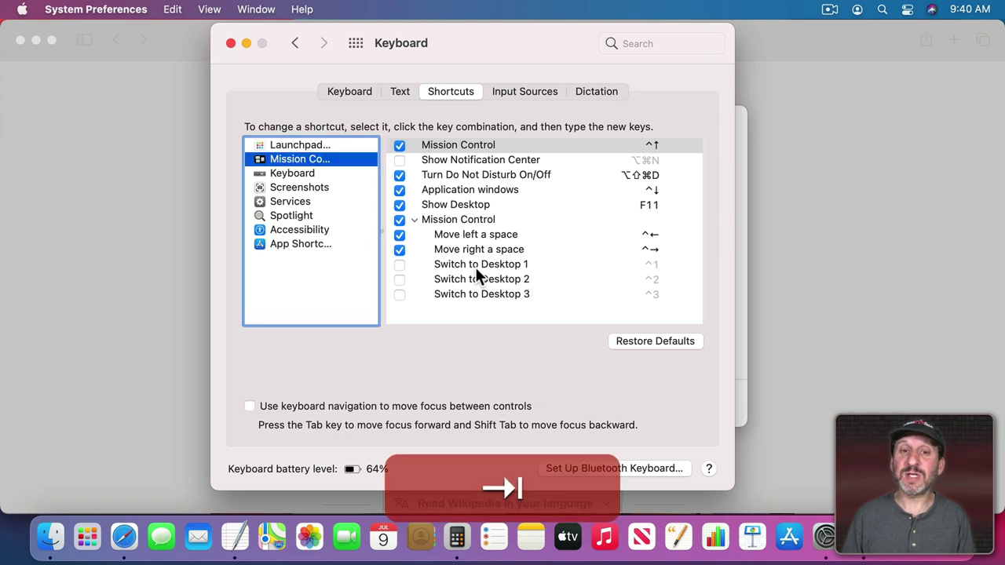
key("Tab")
key("Tab")
key("Tab")
key("Tab")
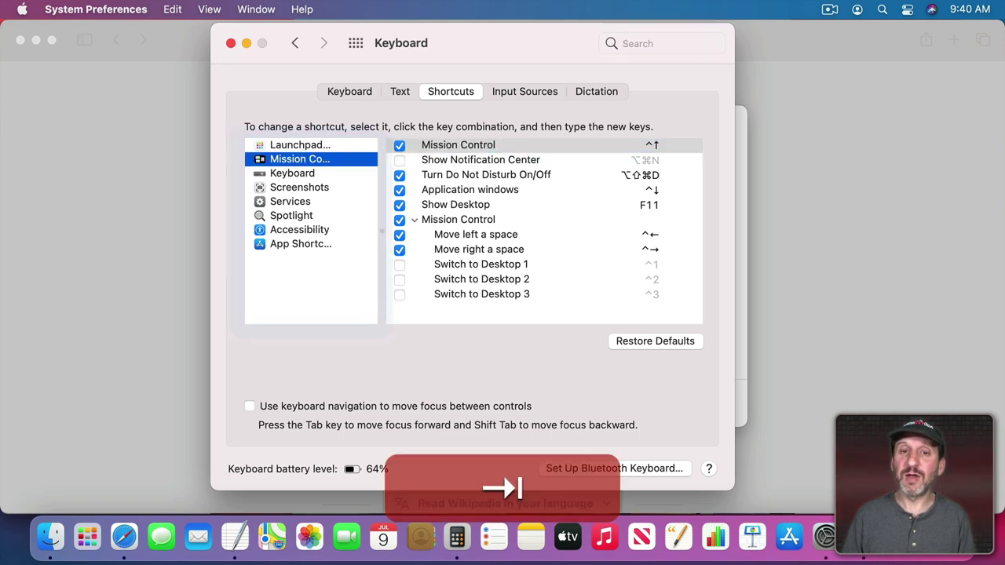
key("Tab")
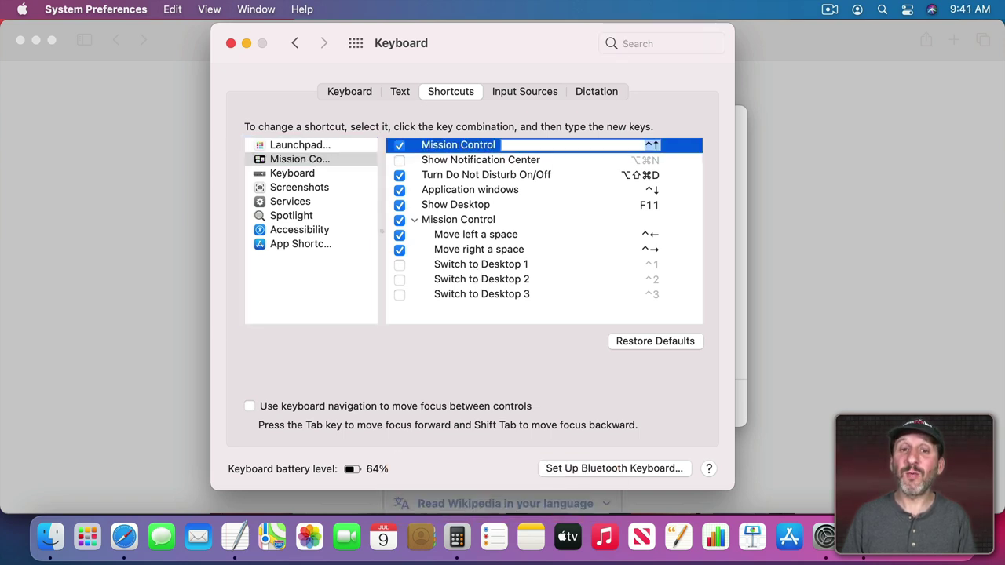
key("Tab")
key("Tab")
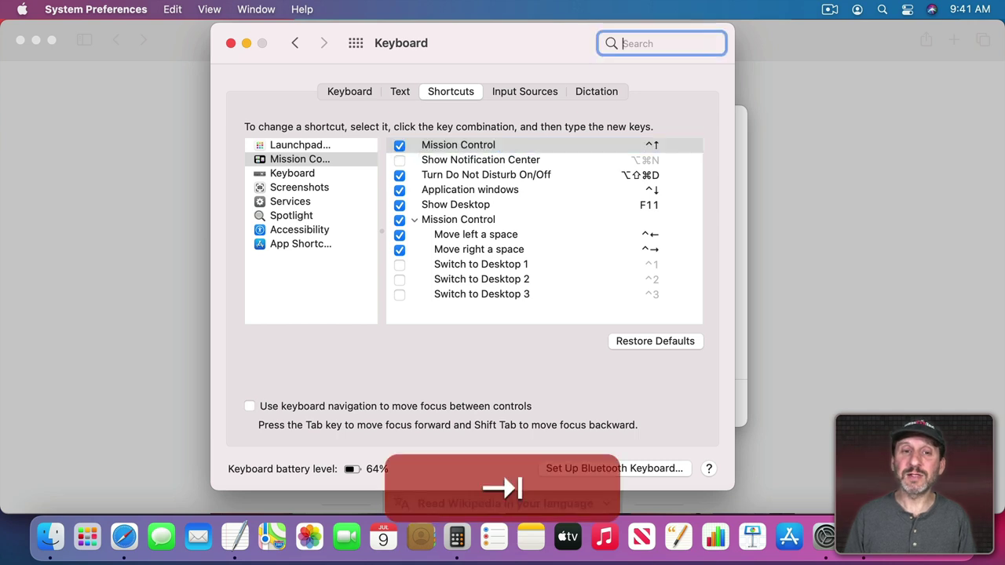
key("Down")
key("Down")
key("Up")
key("Up")
key("Up")
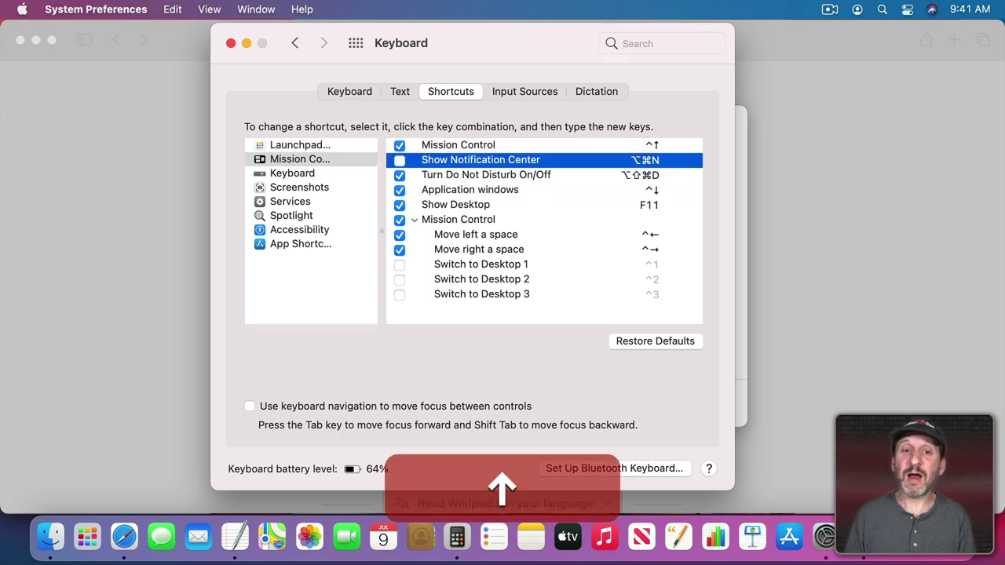
key("Tab")
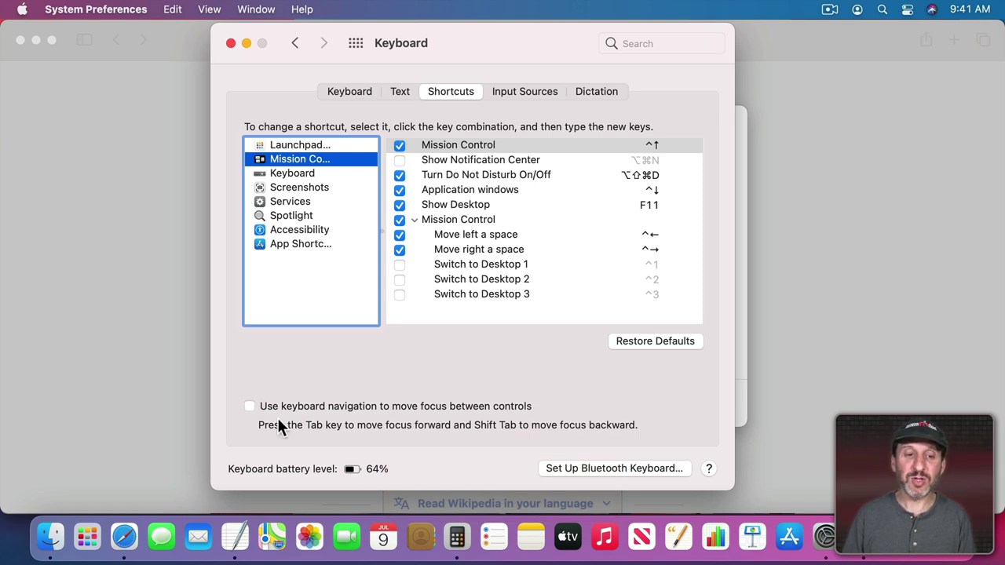
Check 'Use keyboard navigation to move focus between controls' and Tab to confirm focus reaches every control
left_click(248, 406)
key("Tab")
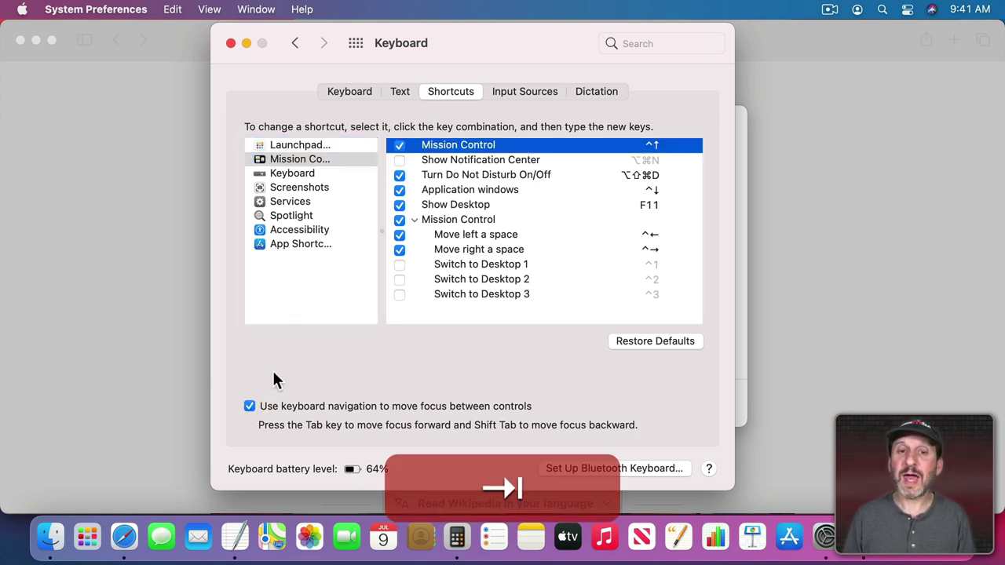
key("Tab")
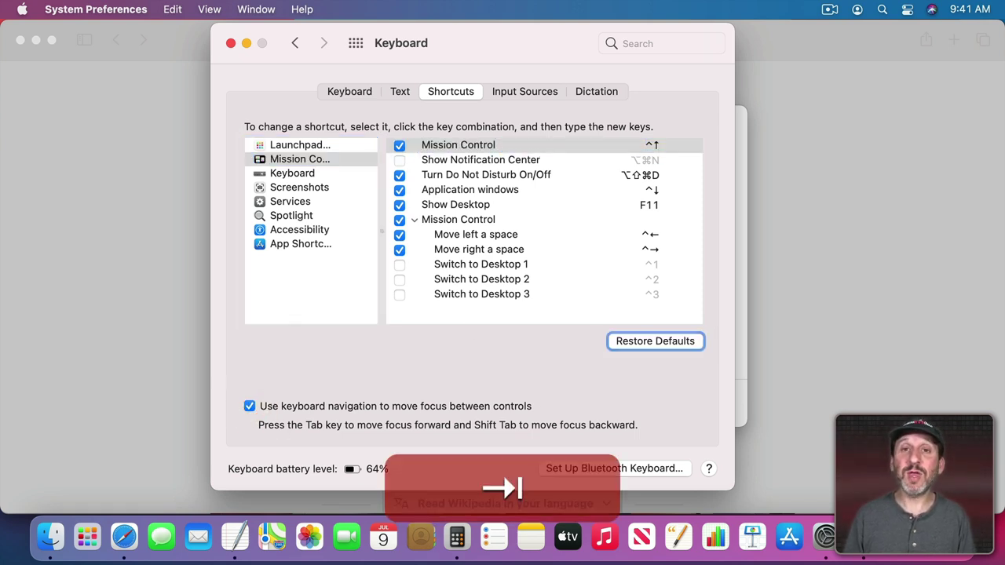
key("Tab")
key("Tab")
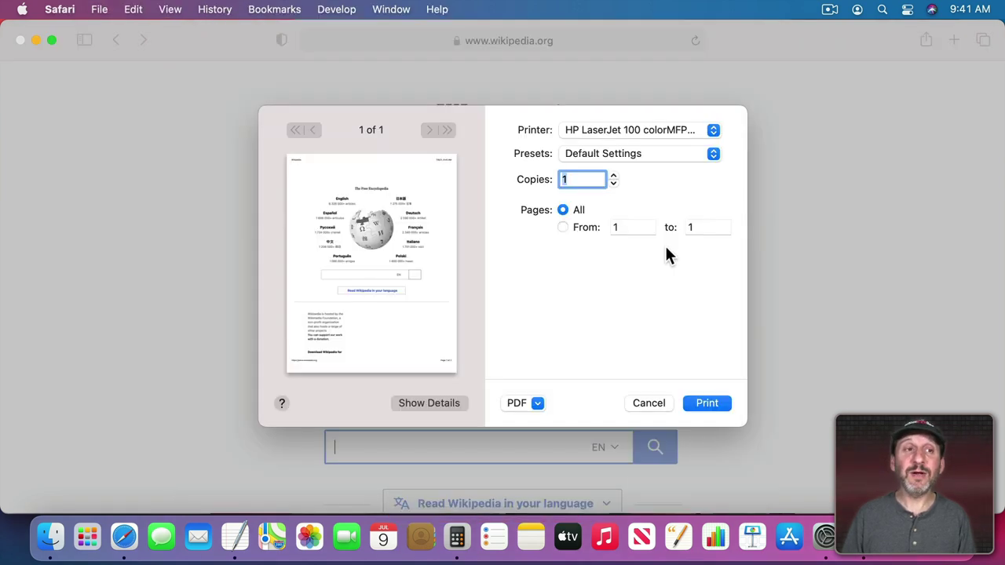
Tab to Show Details and expand the Print dialog to its full set of options
key("Tab")
key("Tab")
key("Tab")
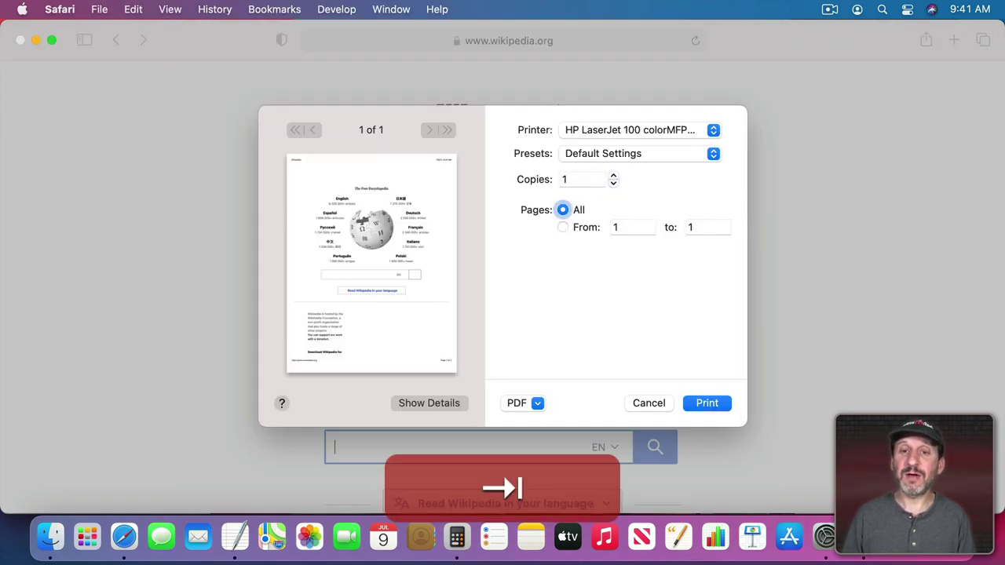
key("Tab")
key("Tab")
key("Tab")
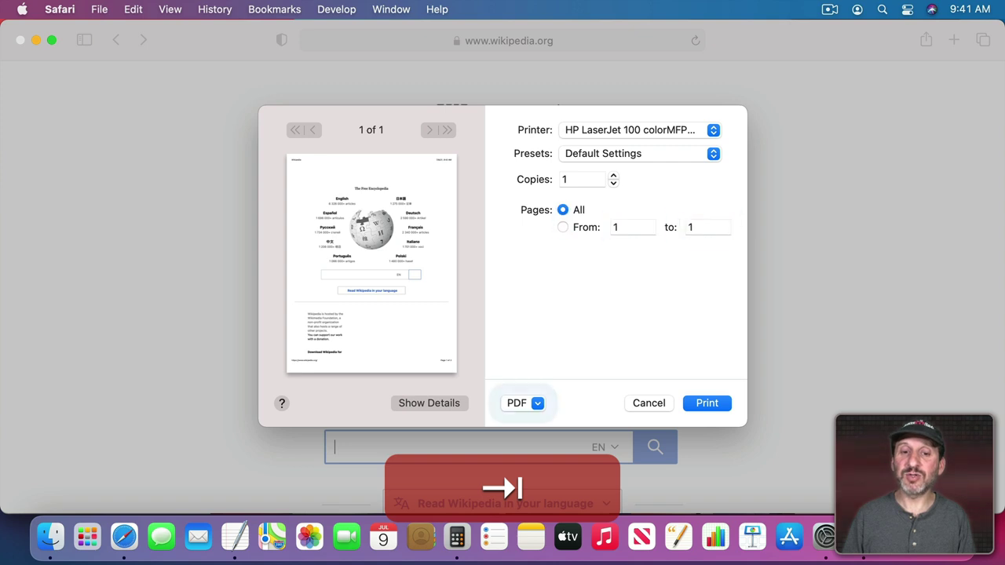
key("Tab")
key("Tab")
key("Tab")
key("Tab")
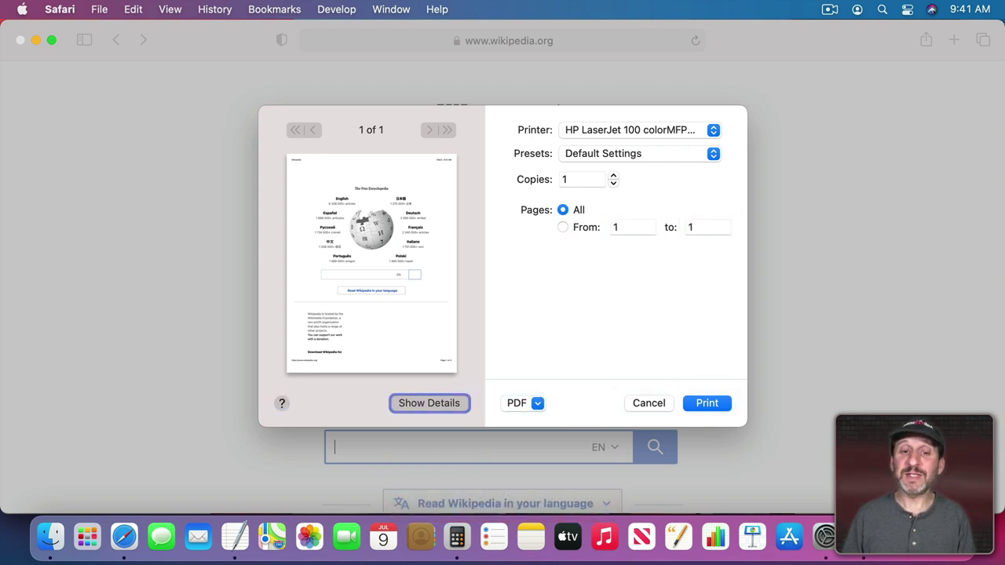
key("space")
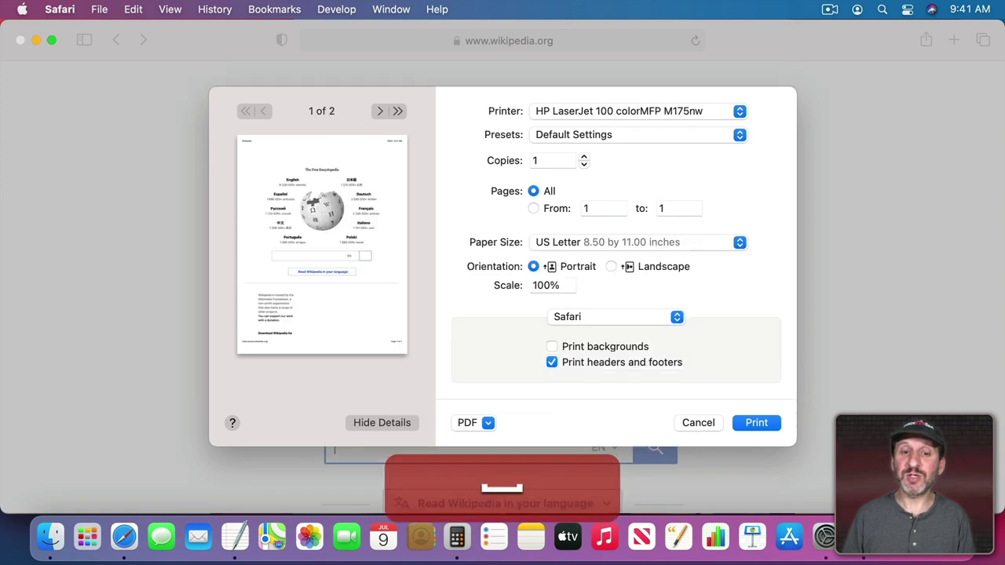
Tab through the Copies and Pages options, then Shift-Tab back toward the printer choice
key("Tab")
key("Tab")
key("Tab")
key("Tab")
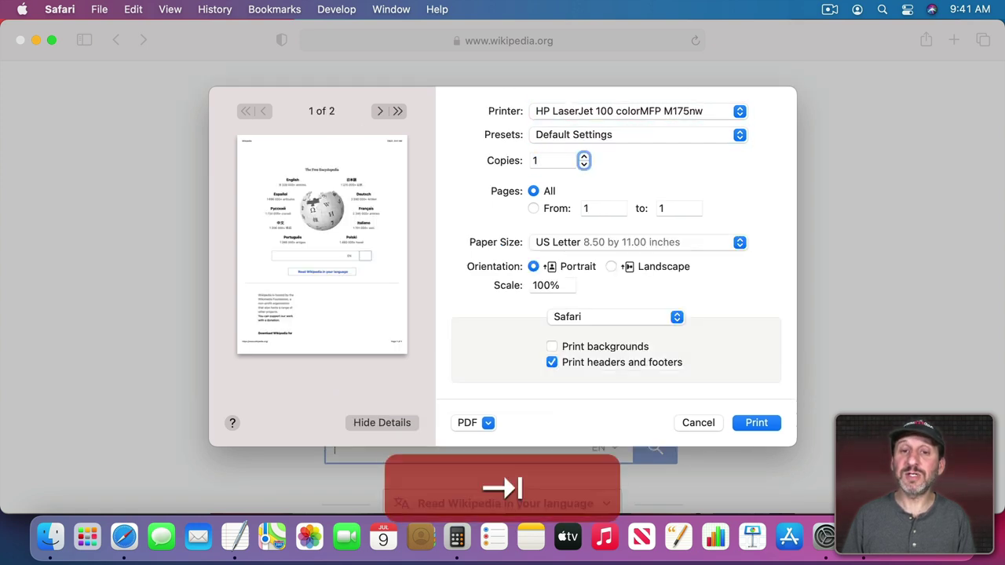
key("Tab")
key("shift+Tab")
key("shift+Tab")
key("shift+Tab")
key("shift+Tab")
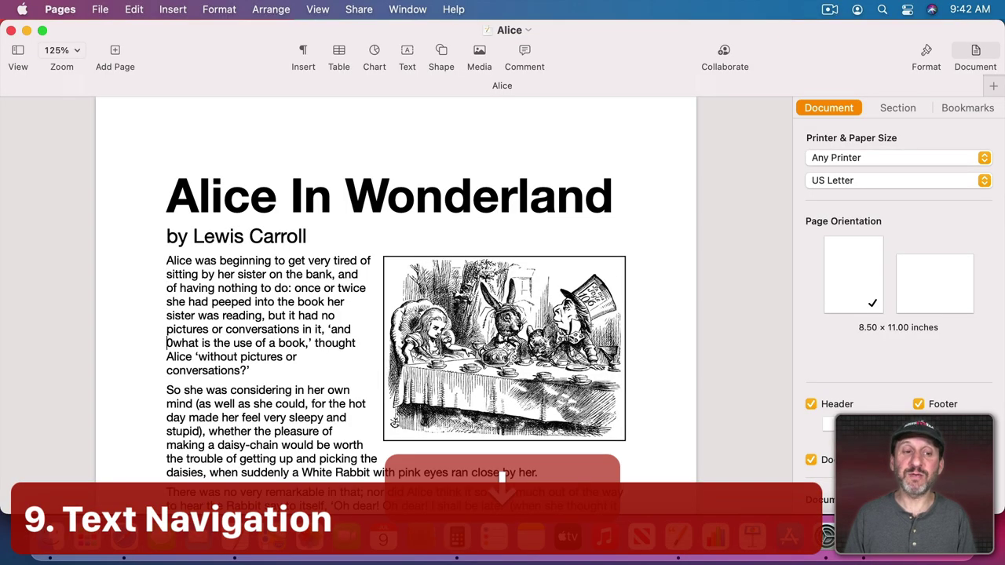
Move the insertion point by characters and lines, then by paragraphs with Option-Up/Down
key("Right")
key("Right")
key("Down")
key("Down")
key("Down")
key("Down")
key("Down")
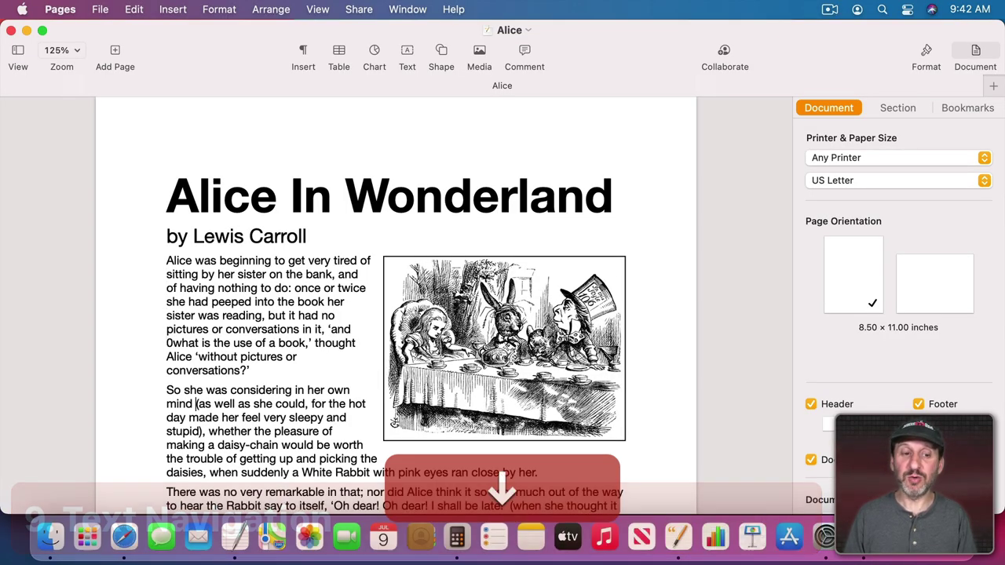
key("alt+Up")
key("alt+Up")
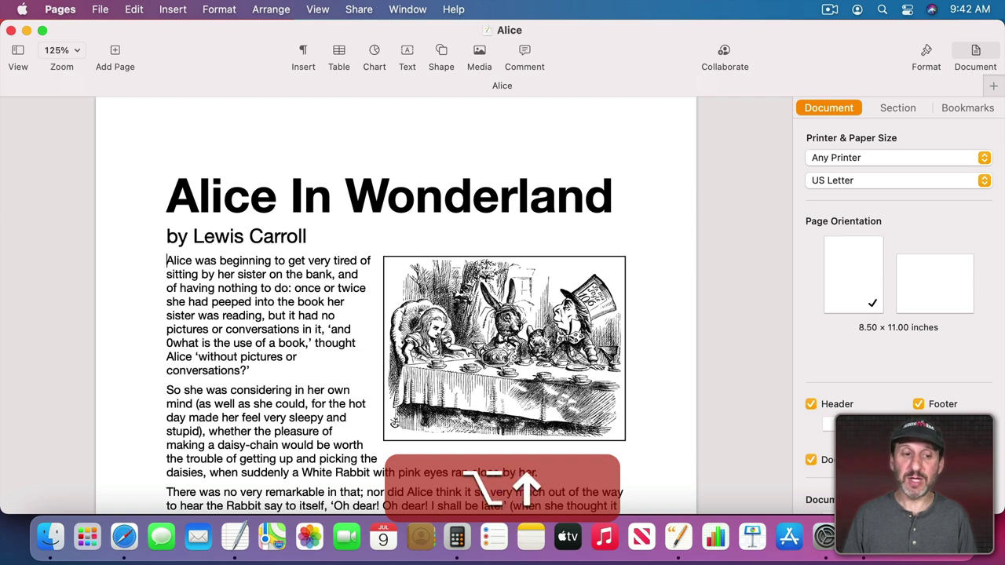
key("alt+Down")
key("alt+Down")
key("alt+Down")
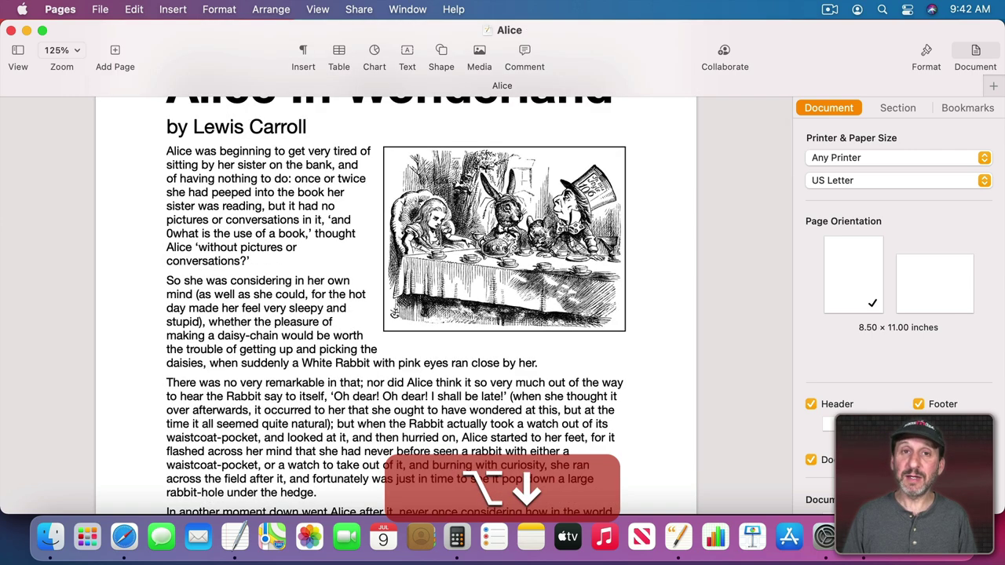
Jump to the document's top and end with Command-Up/Down, then move up a line
key("super+Up")
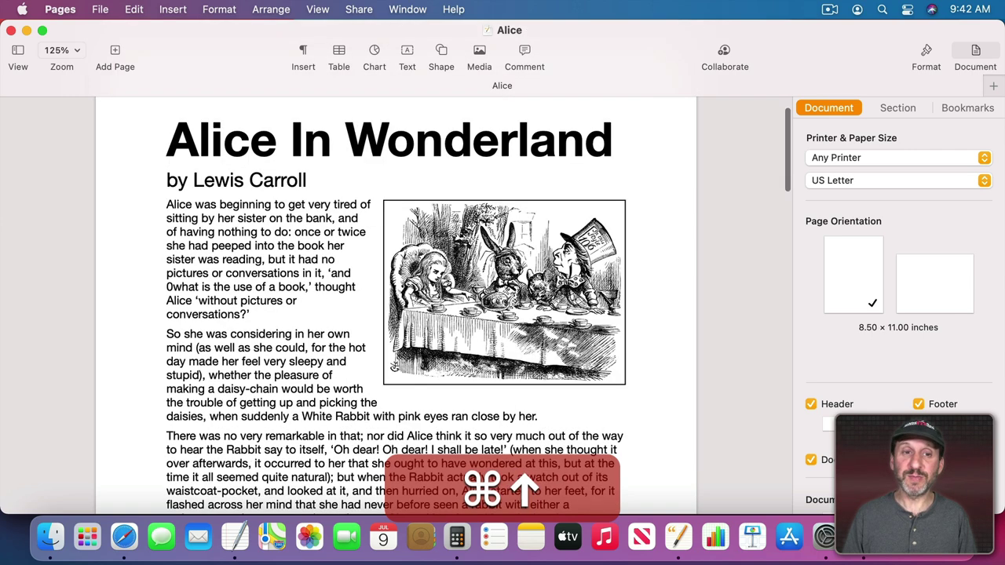
key("super+Down")
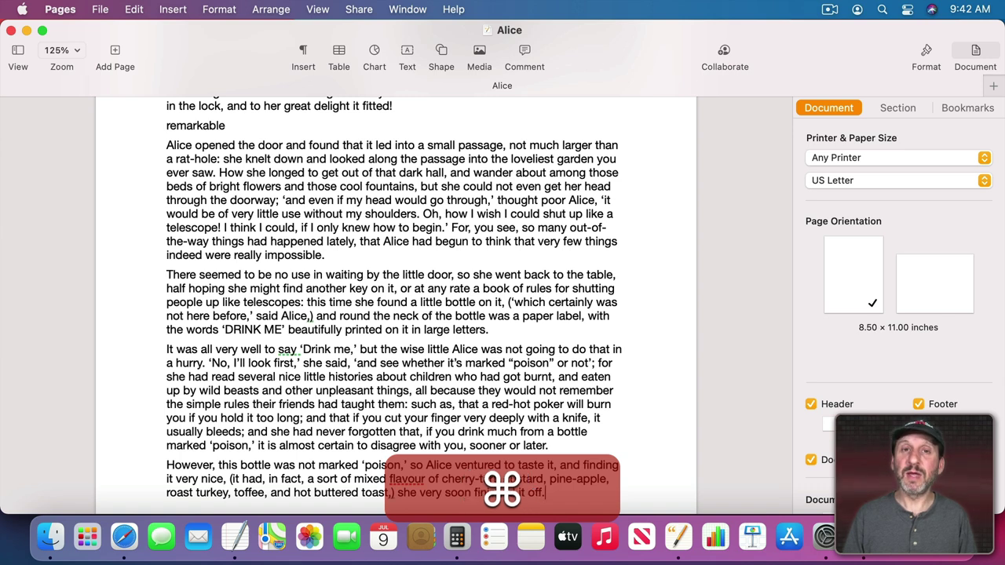
key("Up")
key("Up")
key("Up")
key("Up")
key("Up")
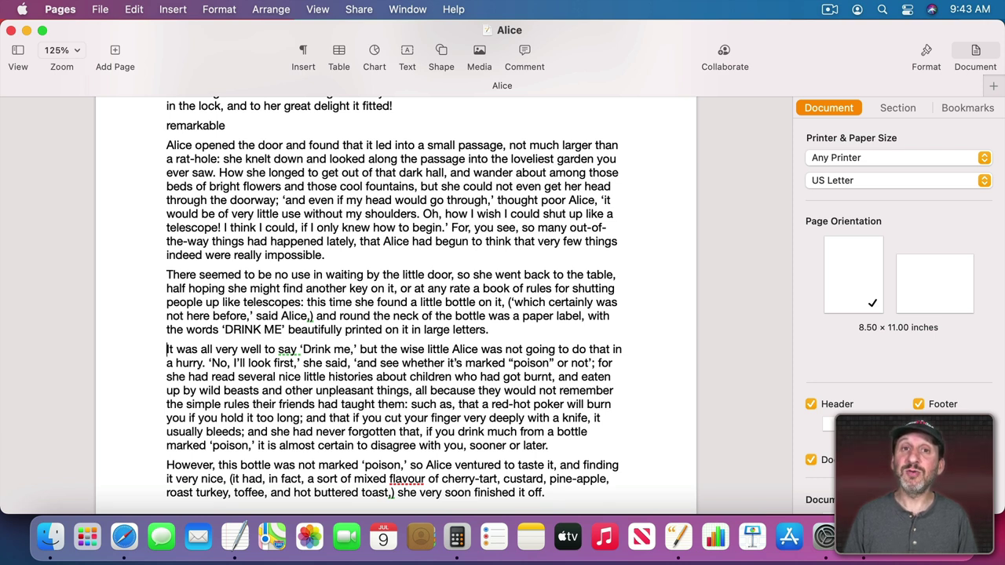
Select 'It was all' by character, then extend word by word through 'little Alice was not'
key("shift+Right")
key("shift+Right")
key("shift+Right")
key("shift+Right")
key("shift+Right")
key("shift+Right")
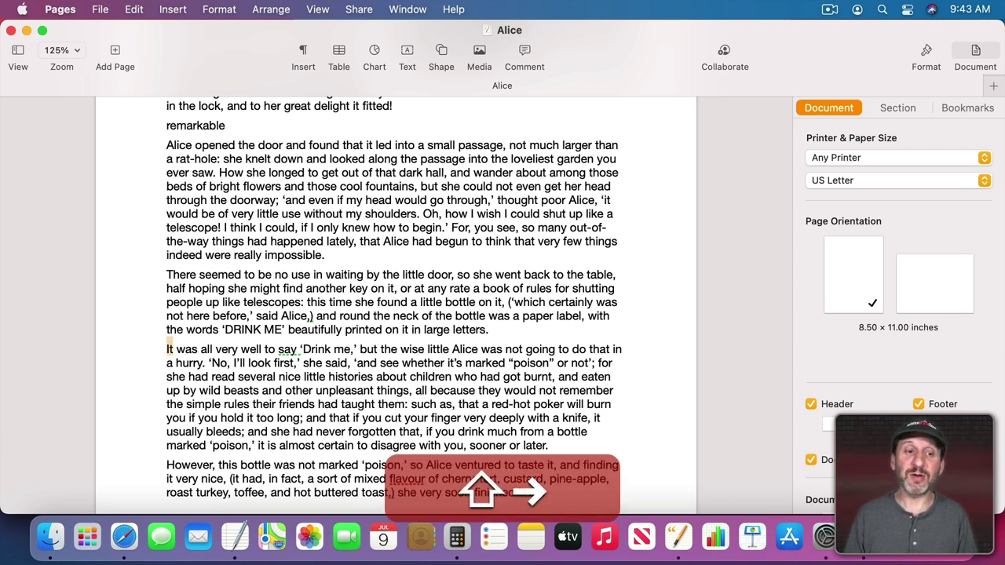
key("shift+Right")
key("shift+Right")
key("shift+Right")
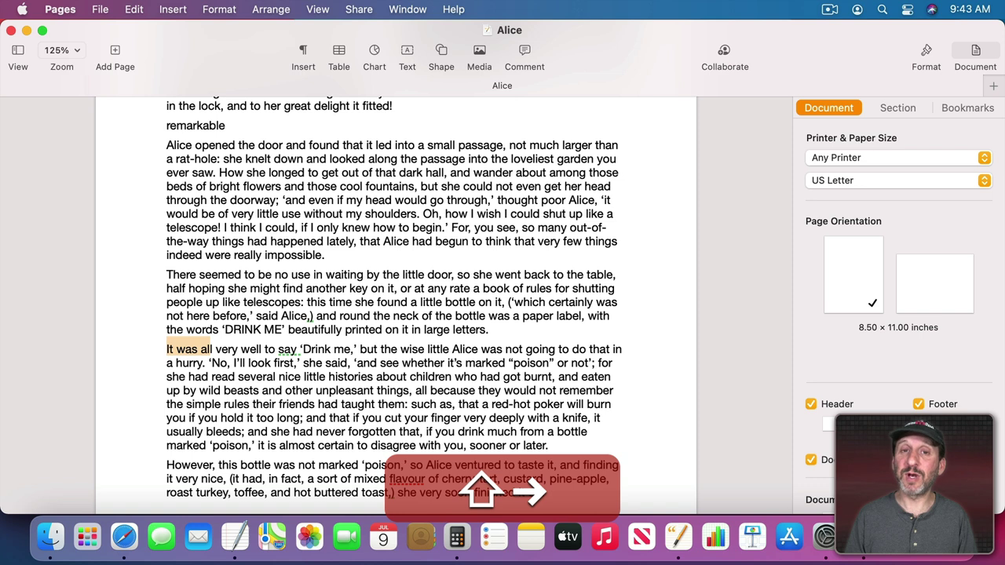
key("alt+shift+Right")
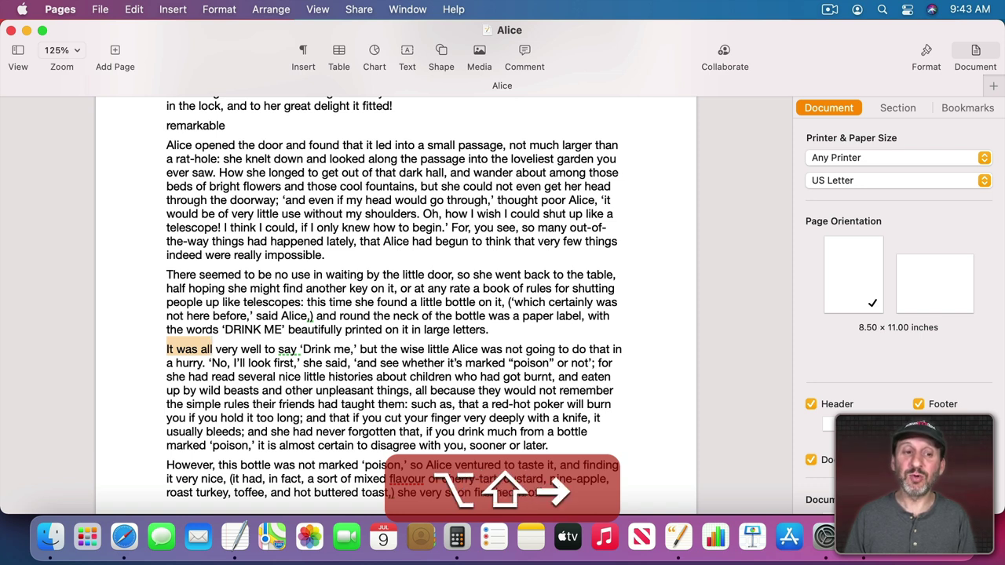
key("alt+shift+Right")
key("alt+shift+Right")
key("alt+shift+Right")
key("alt+shift+Right")
key("alt+shift+Right")
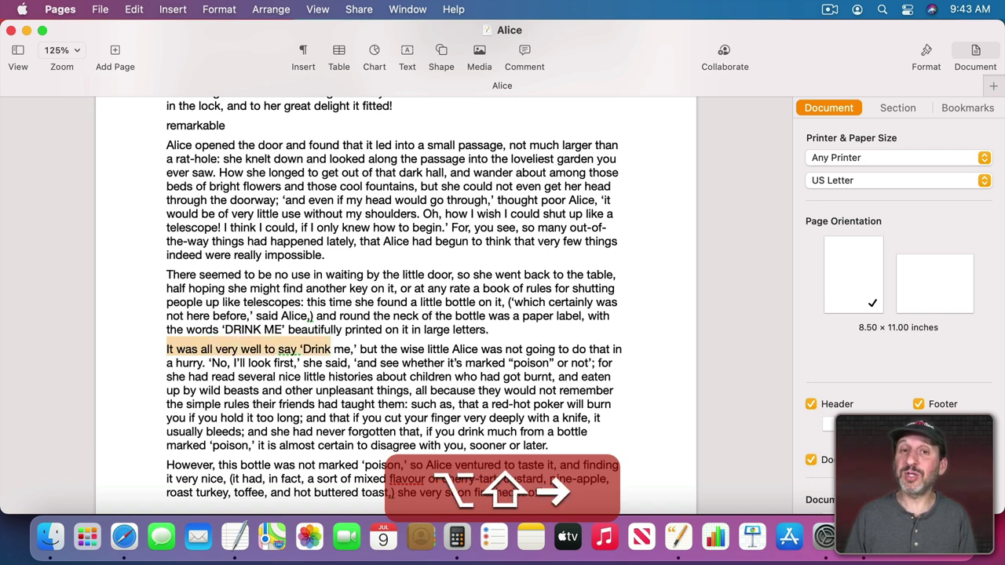
key("alt+shift+Right")
key("alt+shift+Right")
key("alt+shift+Right")
key("alt+shift+Right")
key("alt+shift+Right")
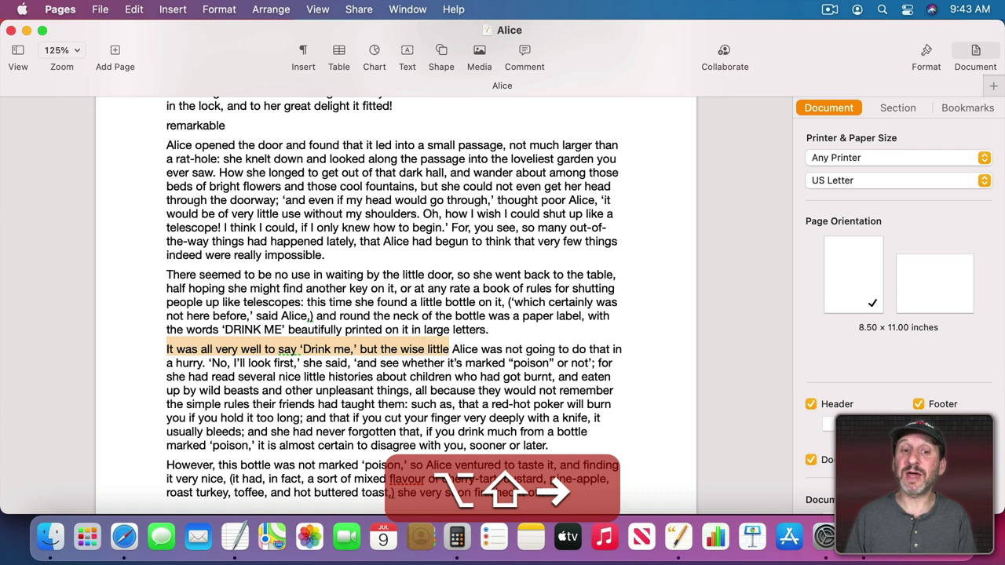
key("alt+shift+Right")
key("alt+shift+Right")
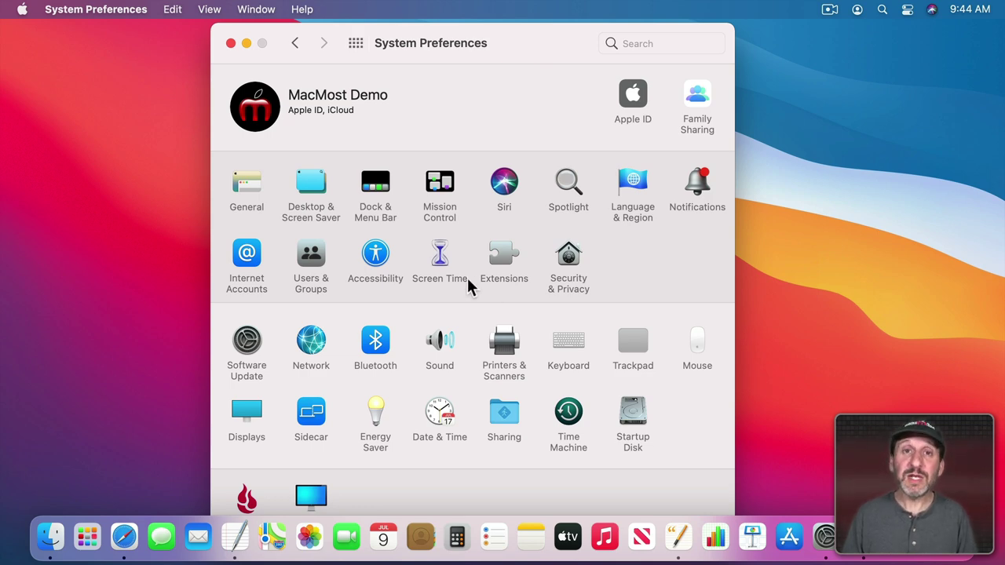
Check Enable Mouse Keys under Accessibility > Pointer Control > Alternate Control Methods
left_click(368, 256)
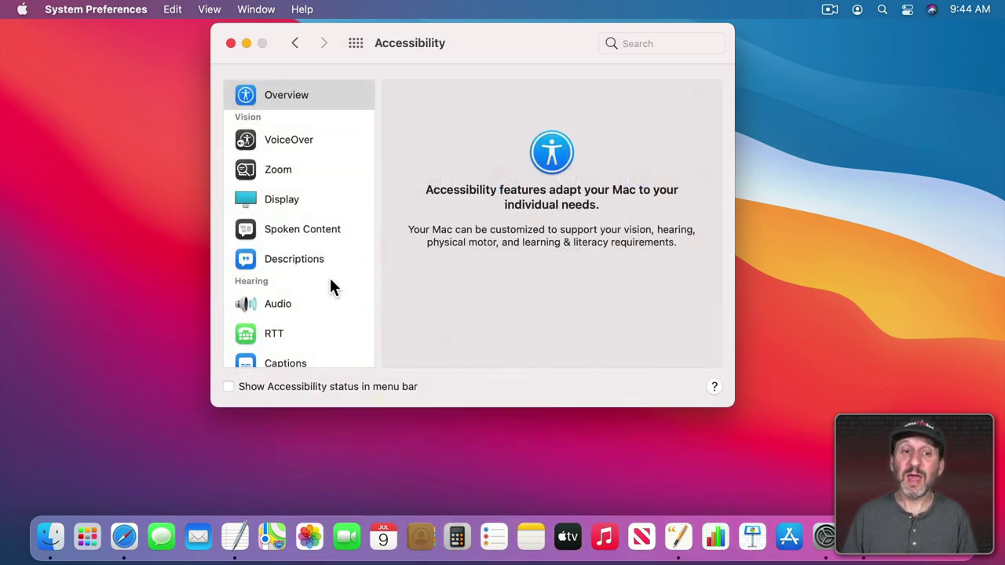
scroll(329, 288, "down", 6)
left_click(299, 248)
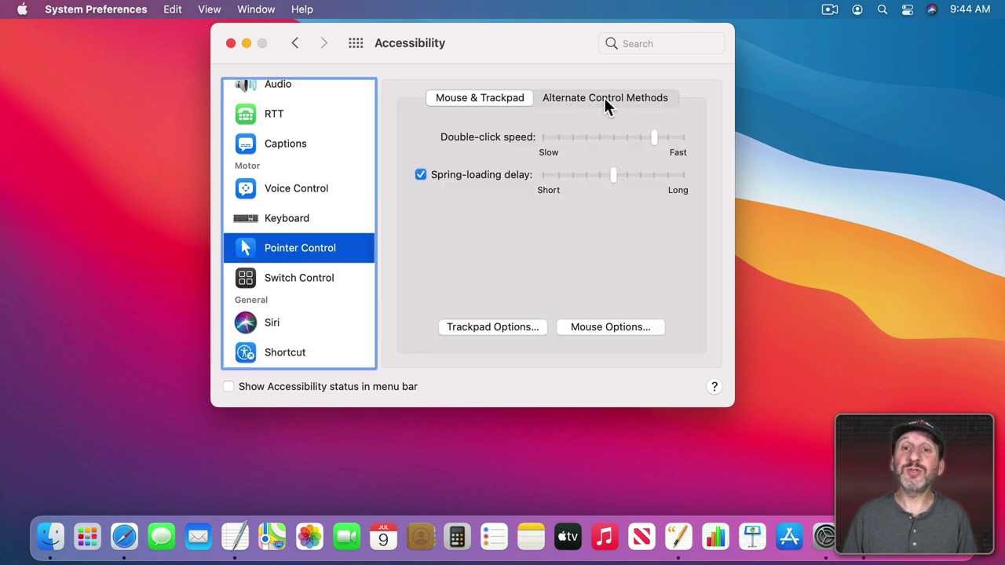
left_click(604, 98)
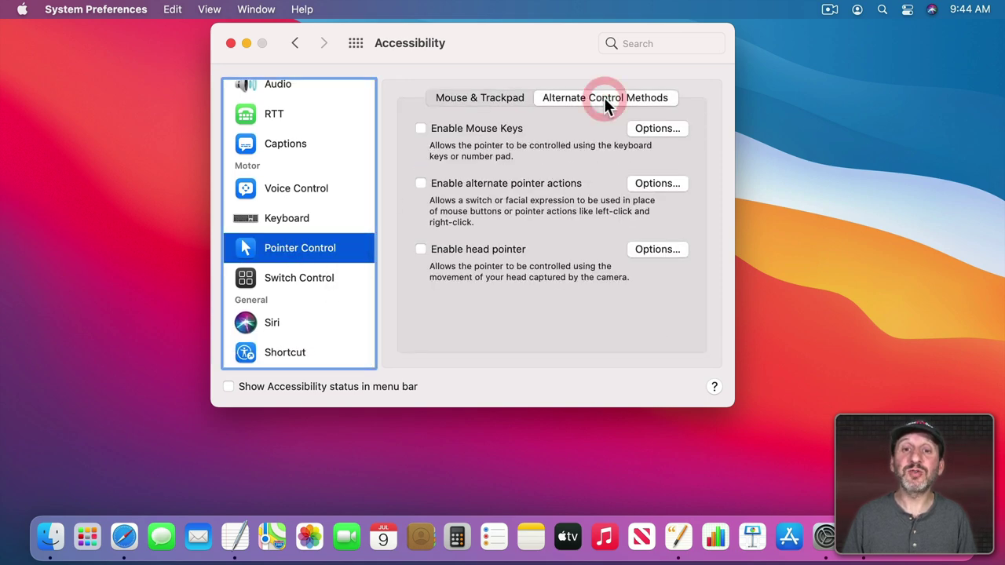
left_click(422, 129)
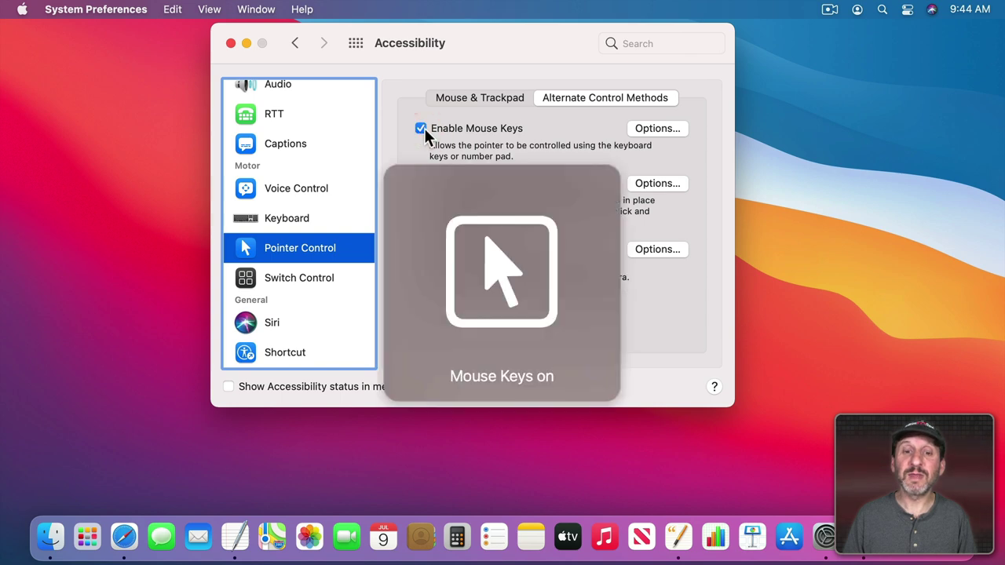
left_click(664, 130)
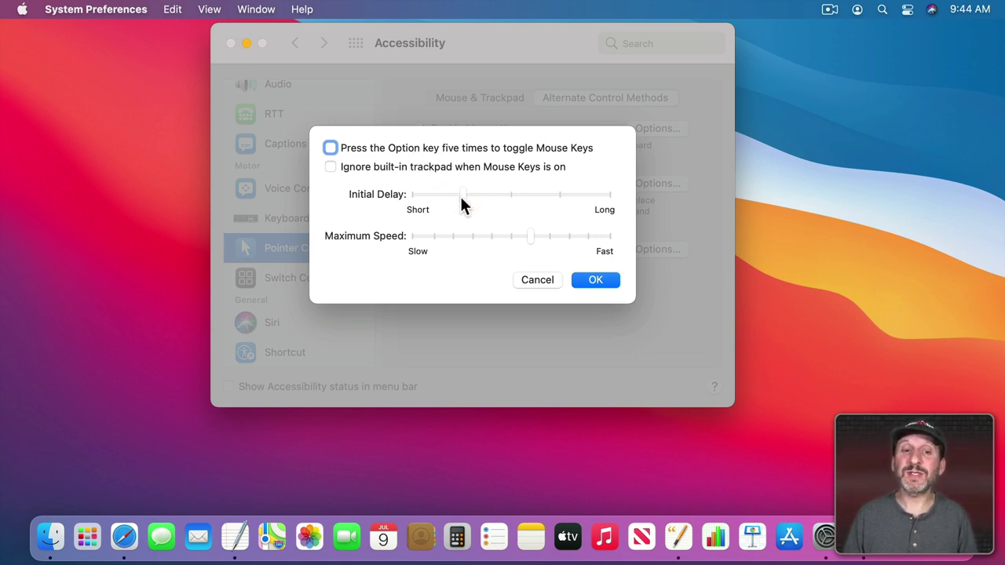
key("Return")
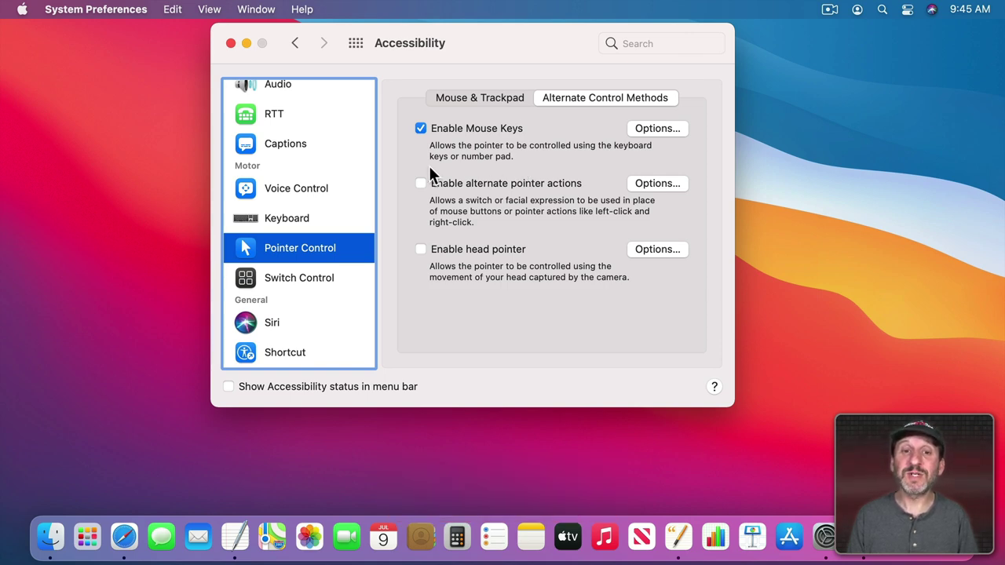
key("6")
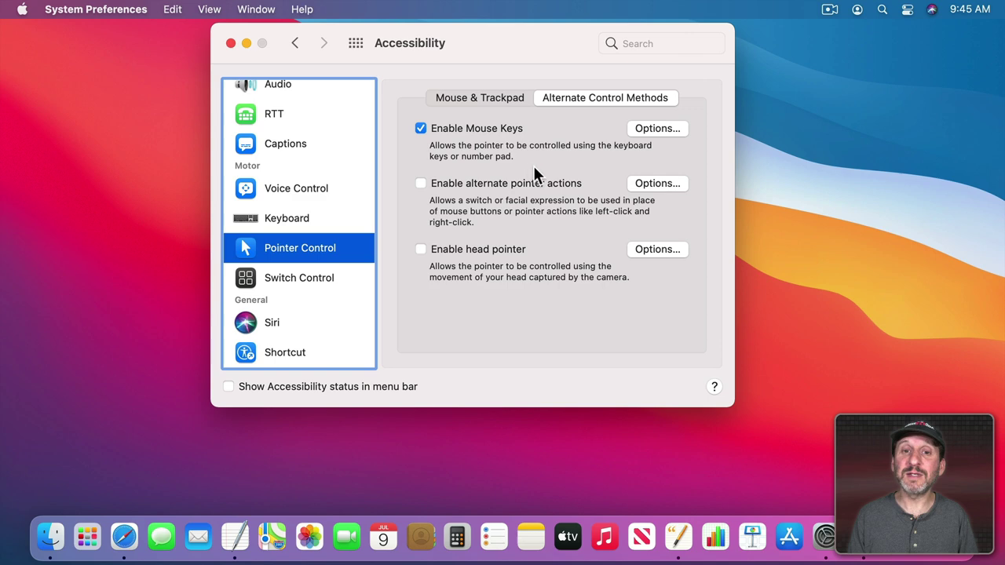
key("8")
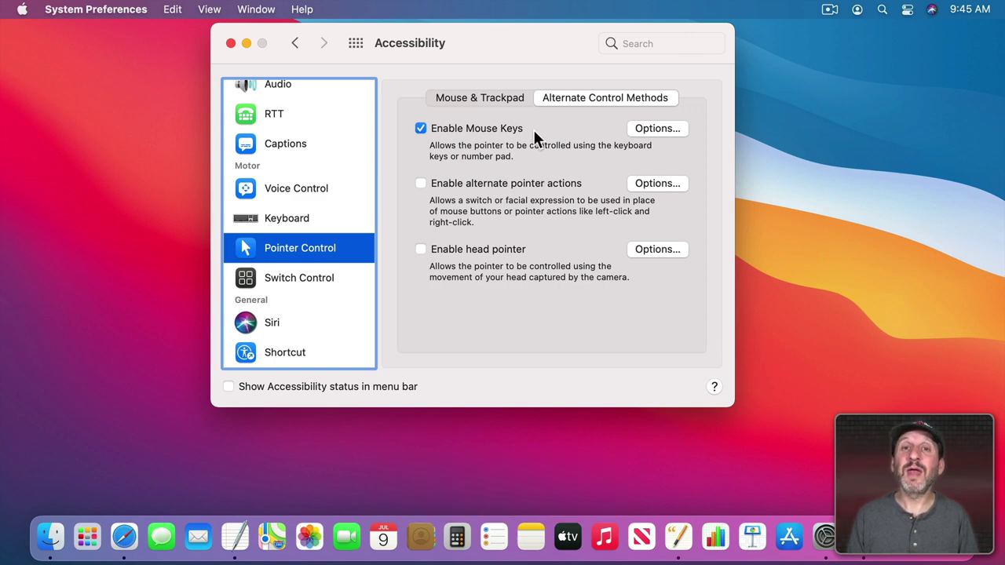
key("5")
key("6")
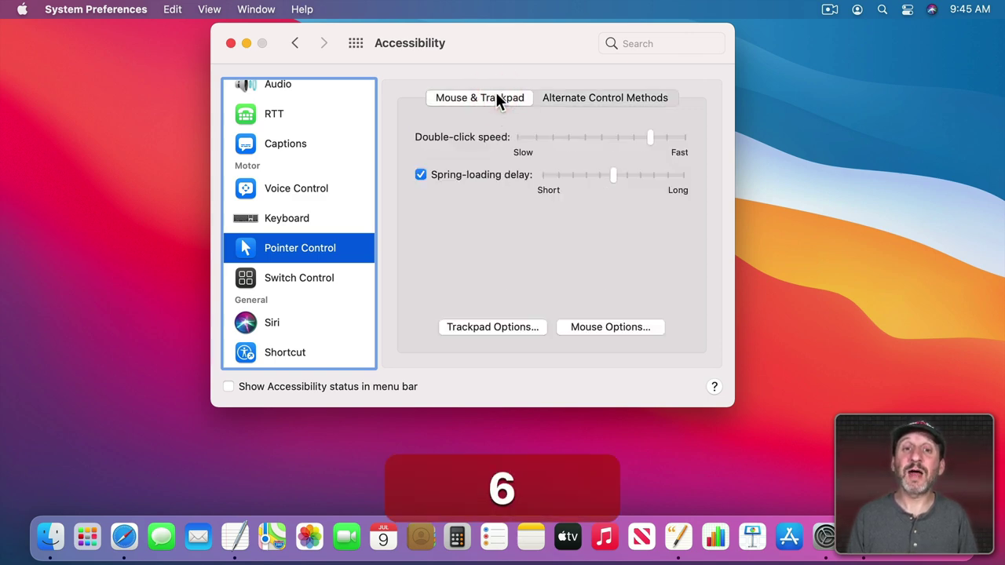
key("5")
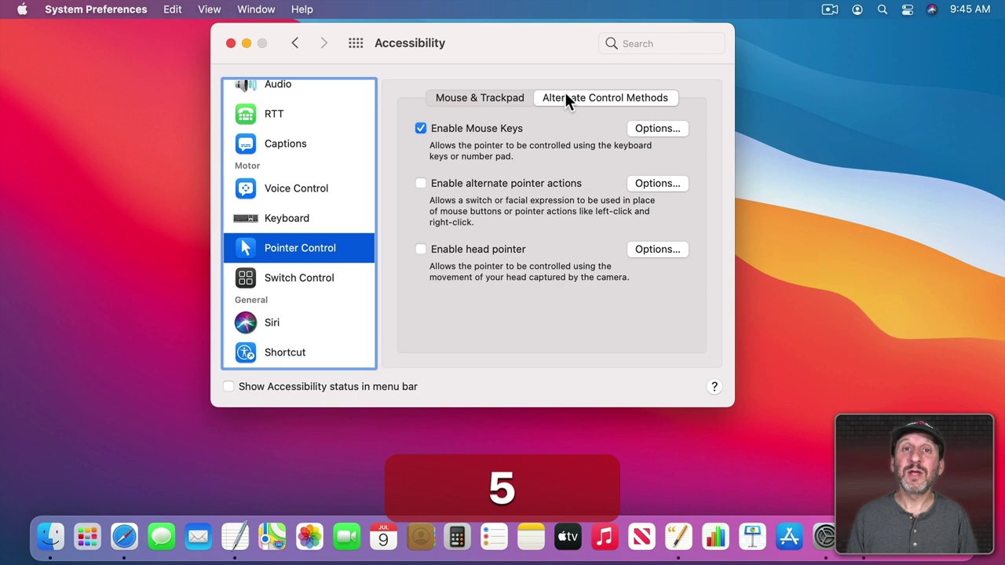